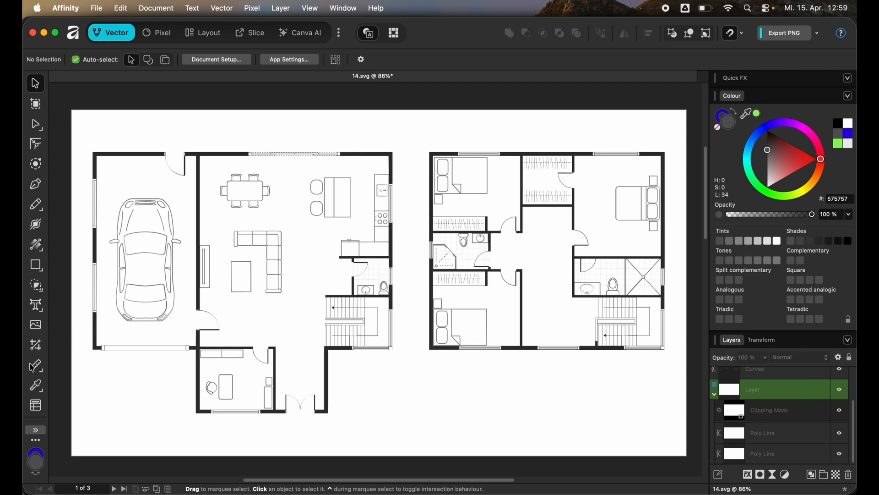
Step: Measure a freehand distance in the blank area below the floor plans with the Measure Tool
drag(36, 372, 82, 369)
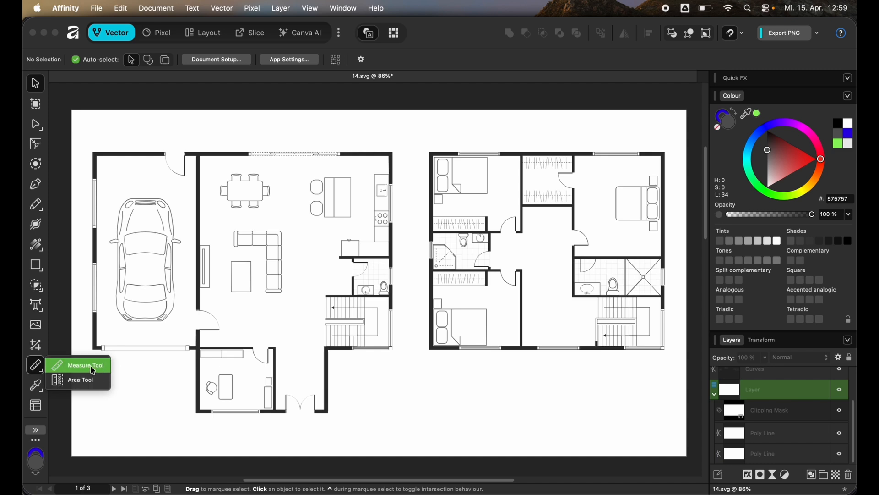
click(92, 370)
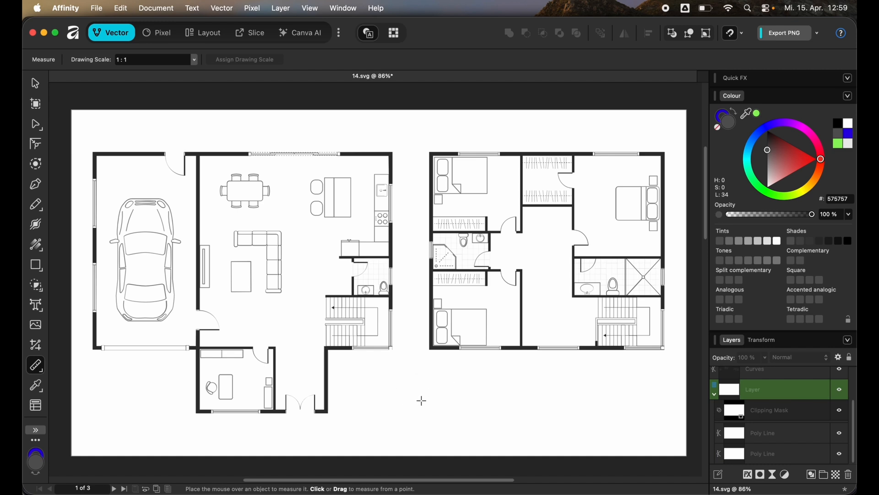
click(407, 403)
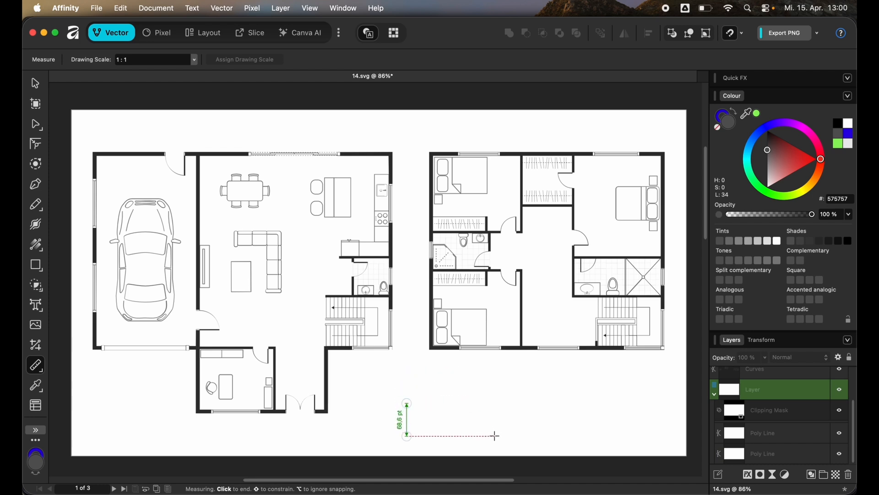
click(484, 368)
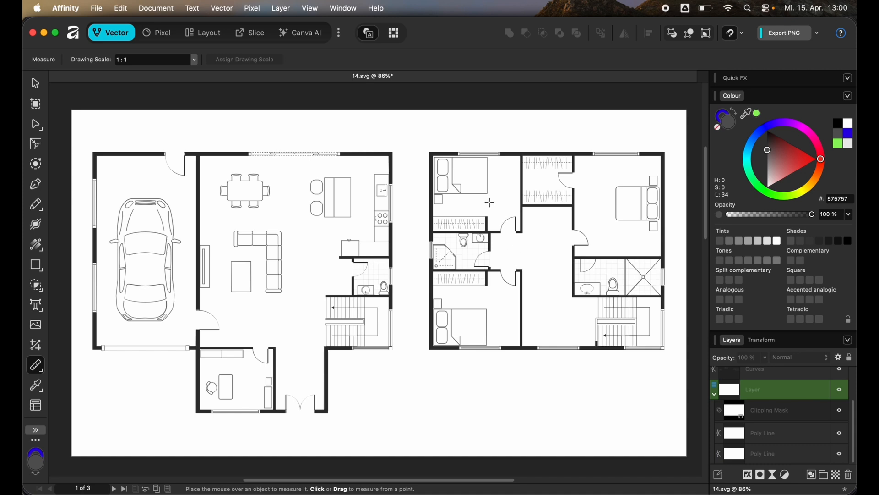
Step: Measure the length of the upper-floor bed beside the bathroom and assign a drawing scale that makes it read 2 m
scroll(491, 199, up, 5)
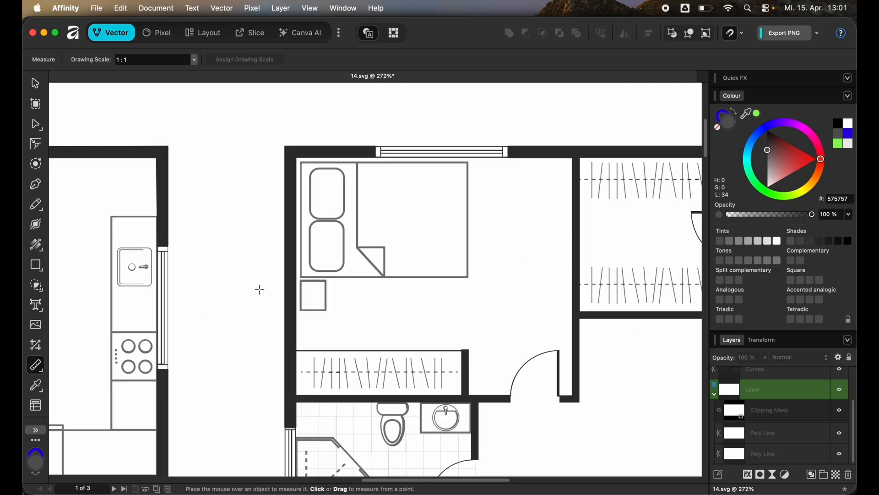
click(302, 267)
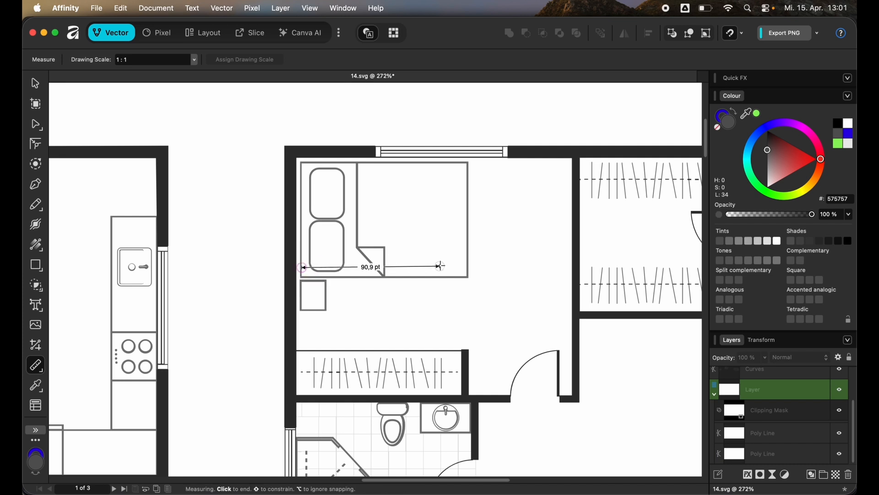
click(469, 267)
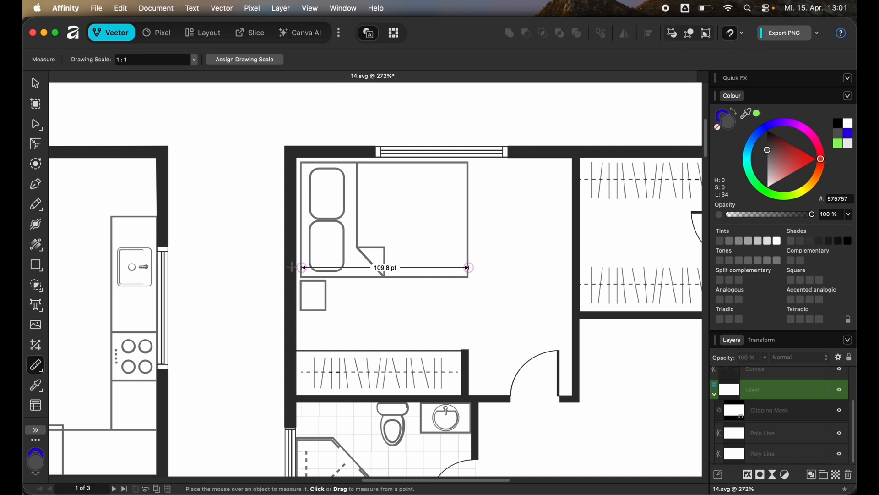
click(237, 60)
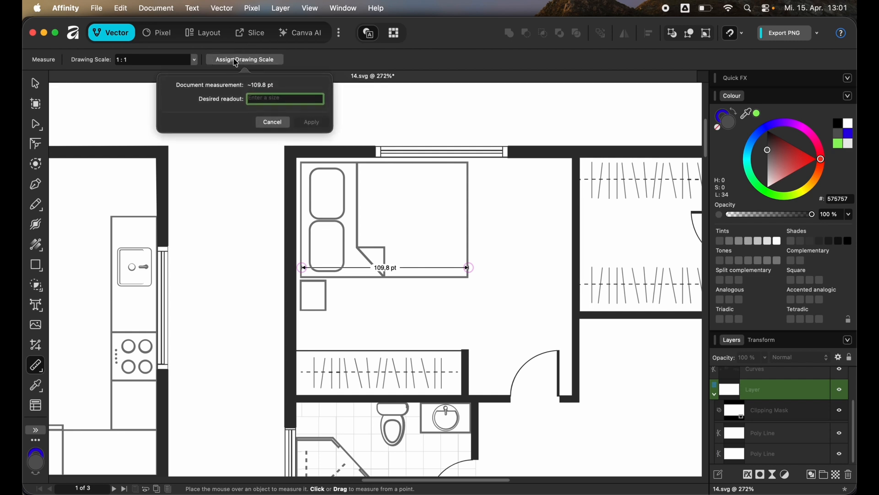
text(2m)
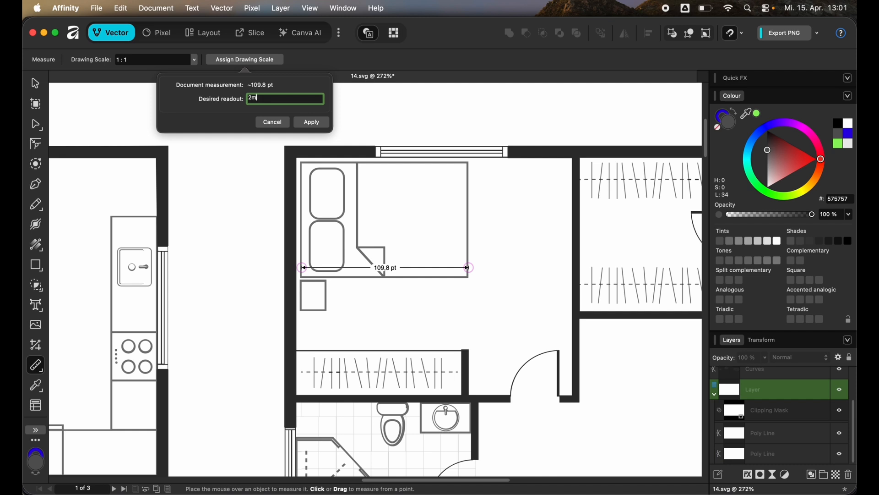
key(Return)
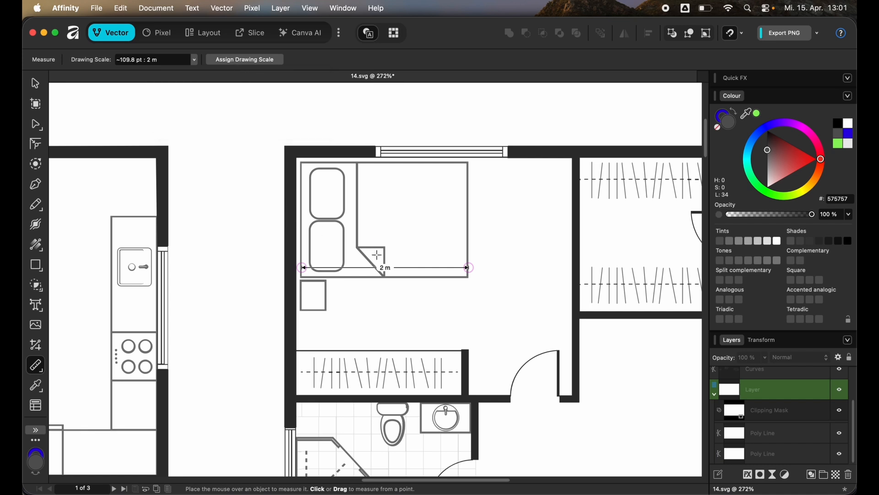
Step: Measure a horizontal distance in the blank area below the floor plans using the assigned drawing scale
scroll(417, 254, down, 10)
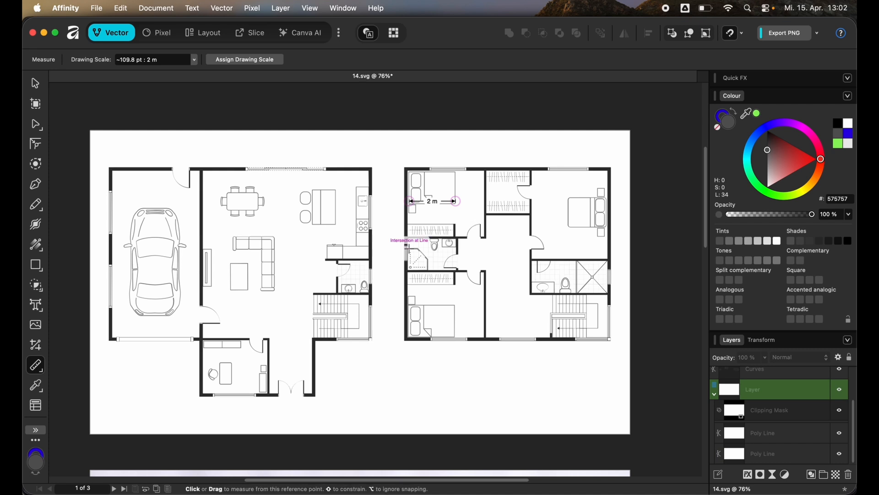
click(373, 378)
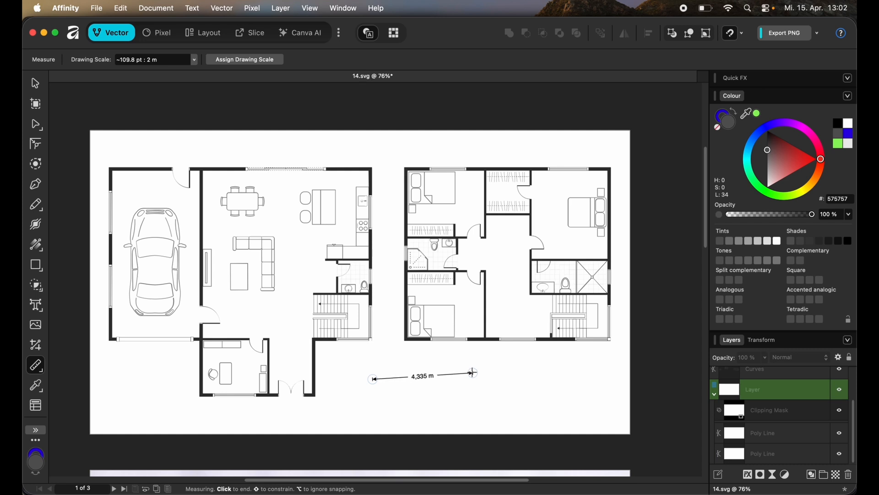
click(481, 379)
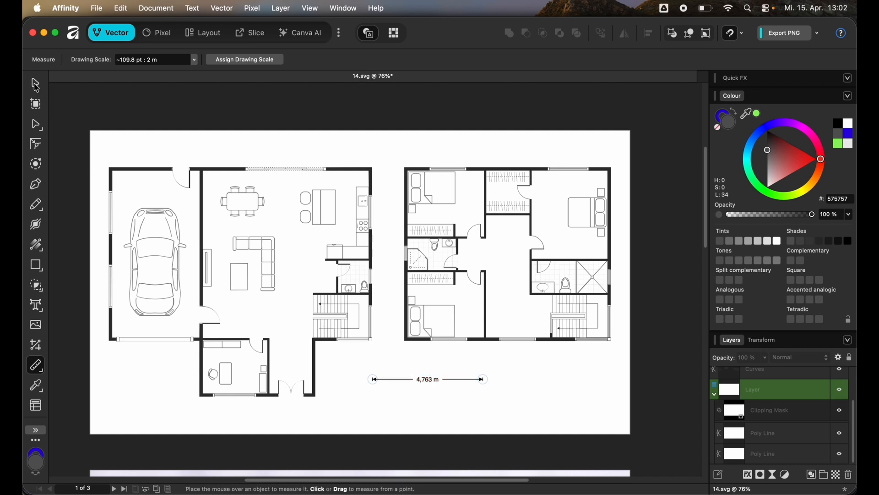
click(36, 85)
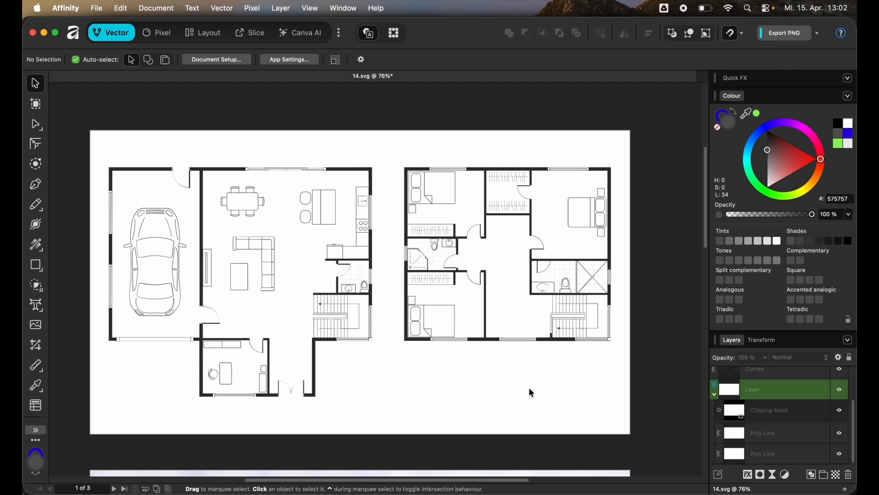
click(37, 367)
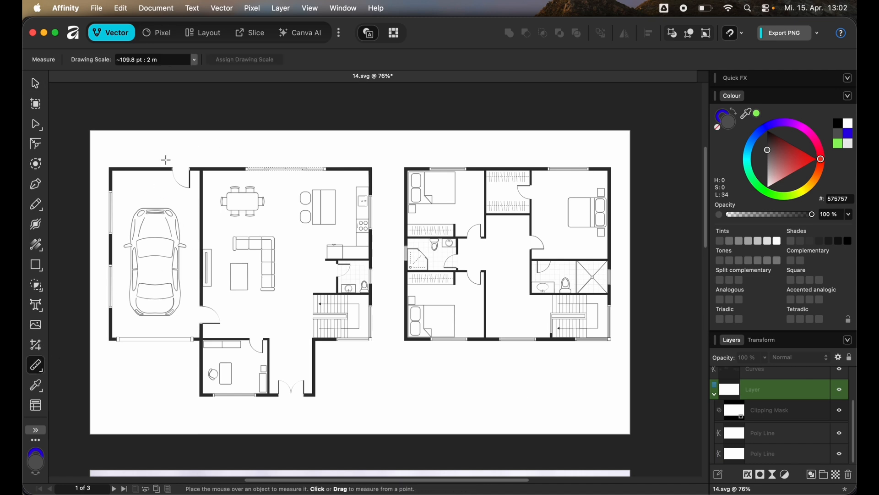
Step: Draw a rectangle about 2.32 m wide and 0.79 m high in the garage's upper-left inner corner
click(44, 275)
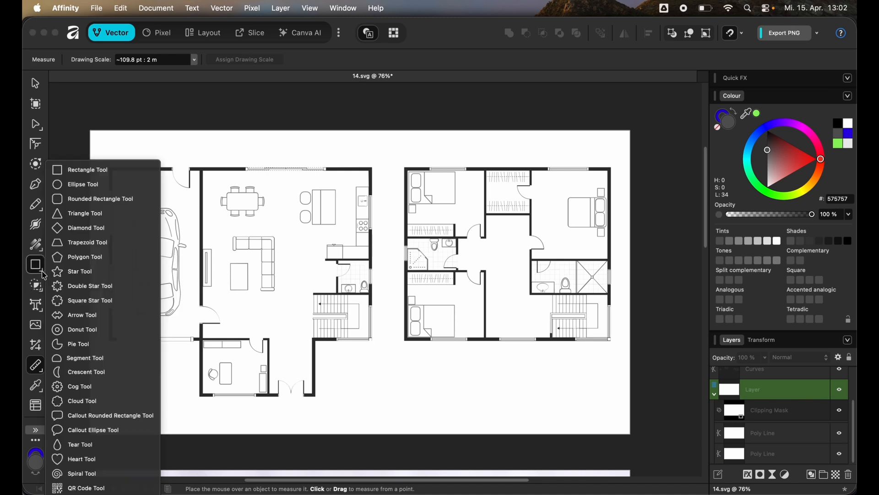
click(87, 169)
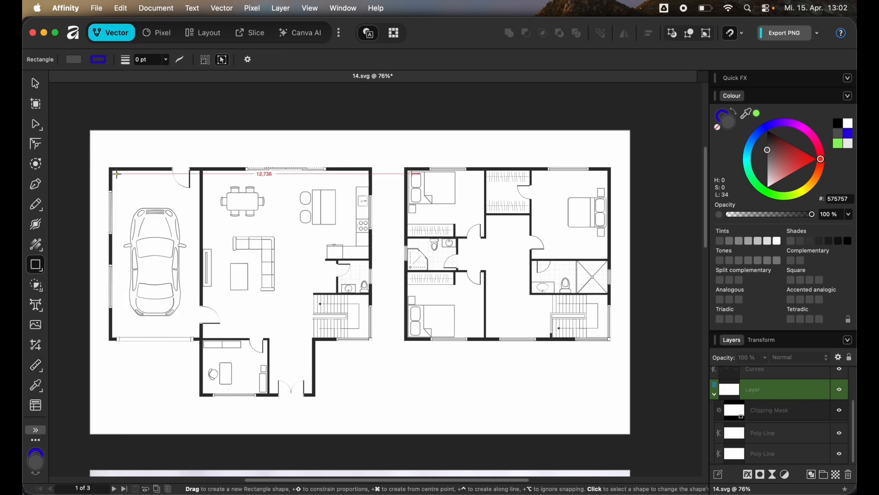
scroll(109, 170, up, 3)
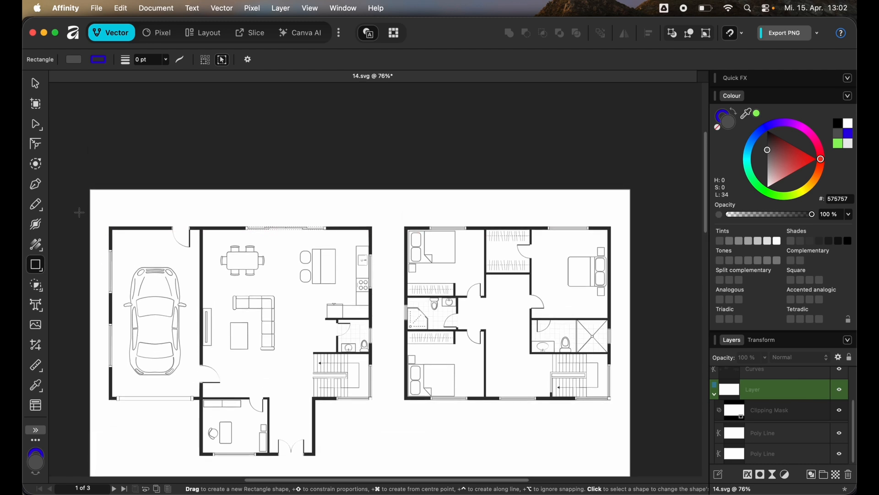
scroll(98, 224, up, 5)
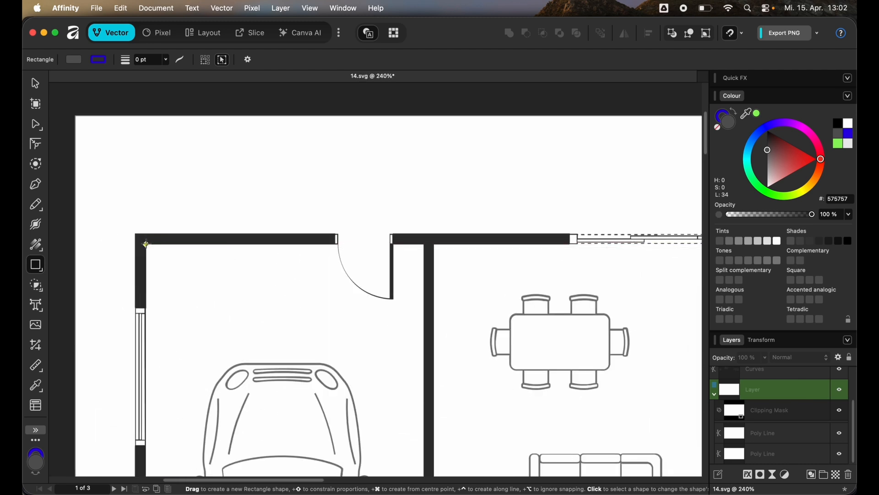
drag(146, 245, 318, 302)
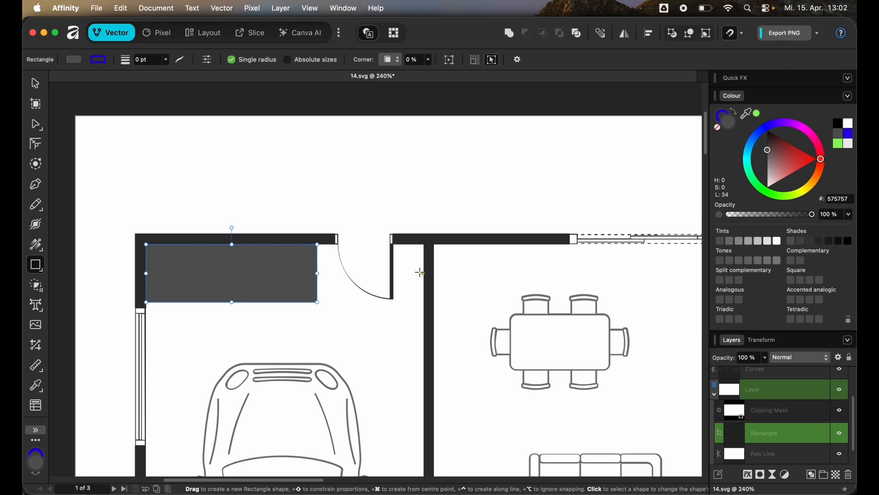
Step: Set the garage rectangle's width to 2 m and height to 0,6 m
click(763, 339)
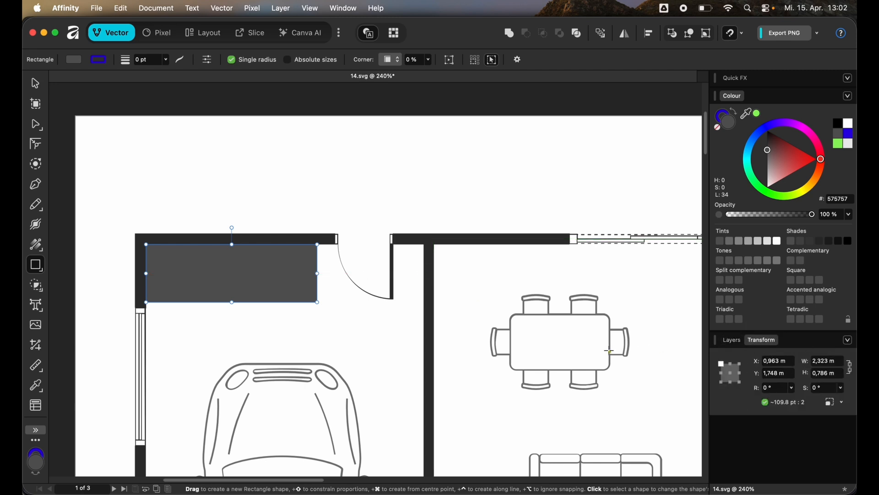
click(824, 364)
text(2)
click(826, 373)
text(0,6)
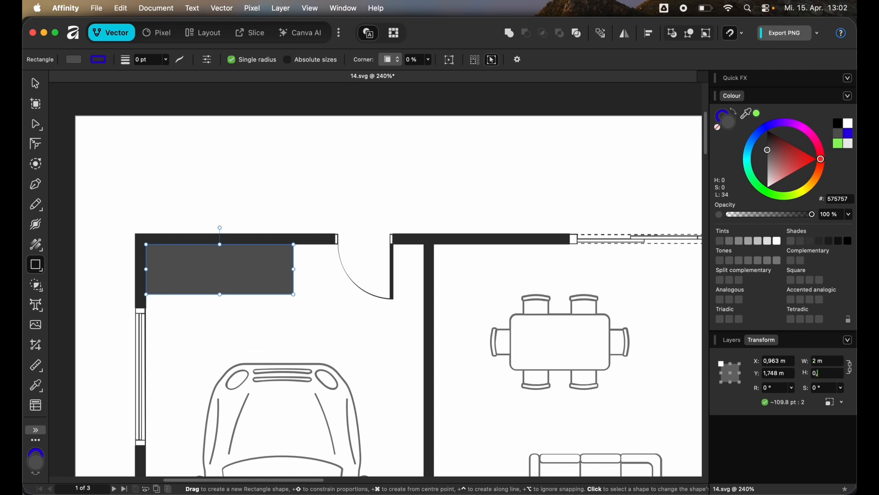
key(Return)
Step: Move the rectangle slightly away from the garage walls, then clear the selection and view the whole plan
click(35, 83)
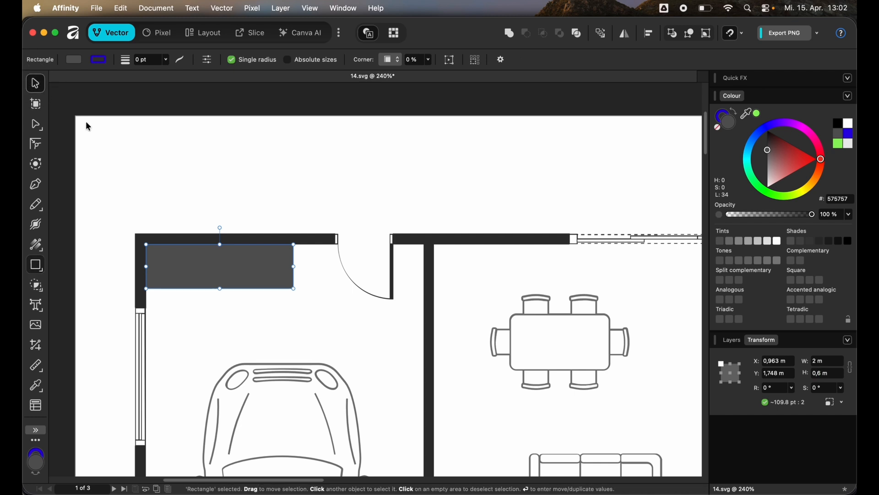
mouse_move(230, 283)
mouse_down()
mouse_move(275, 293)
mouse_move(248, 287)
mouse_move(253, 275)
mouse_move(240, 268)
mouse_move(245, 275)
mouse_up()
click(322, 228)
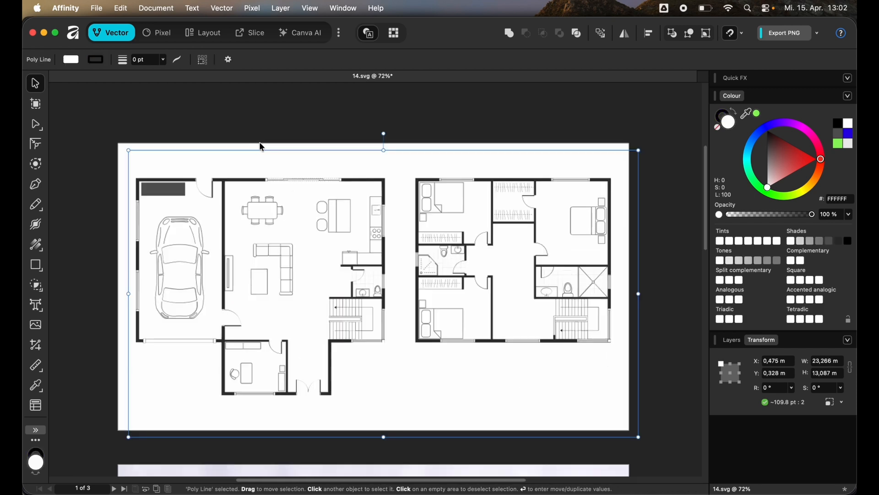
key(super+0)
click(294, 127)
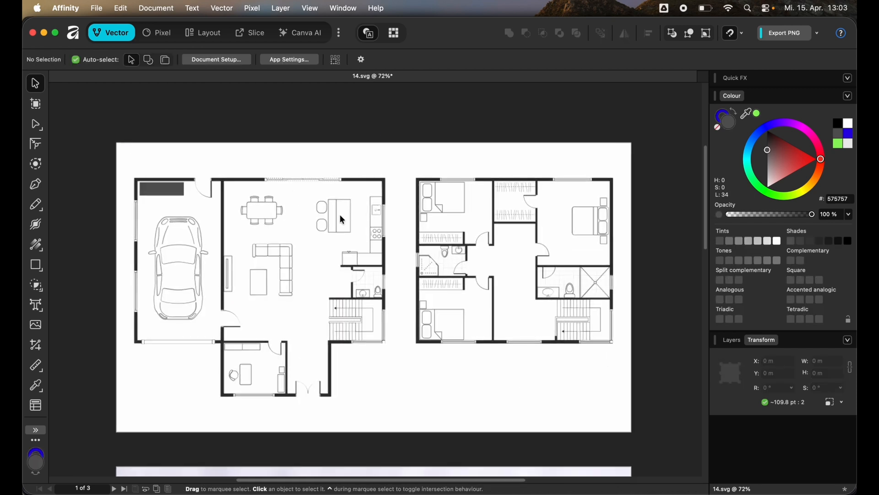
scroll(340, 215, up, 2)
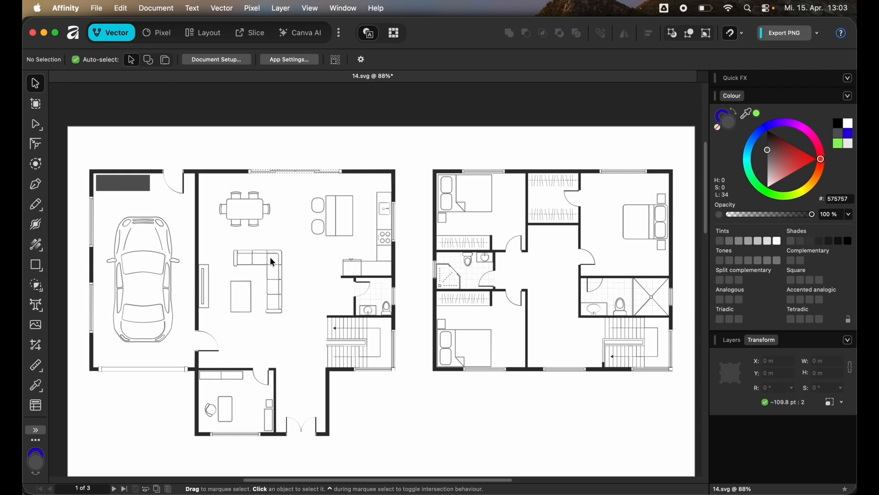
Step: Select the furniture curves and inspect their area and perimeter with the Area Tool
click(334, 236)
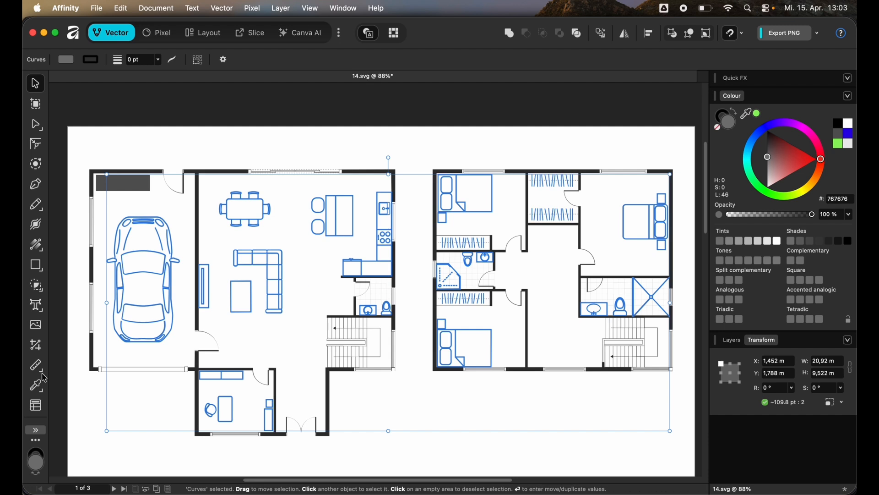
drag(43, 375, 79, 380)
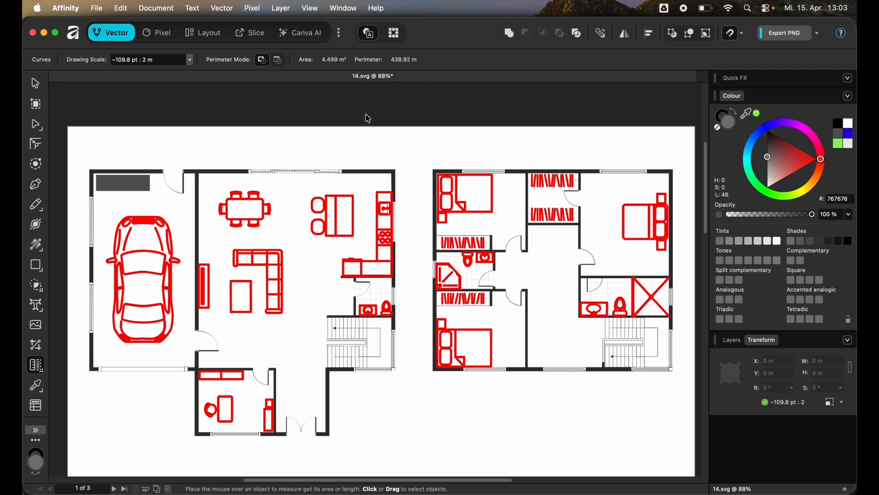
click(425, 264)
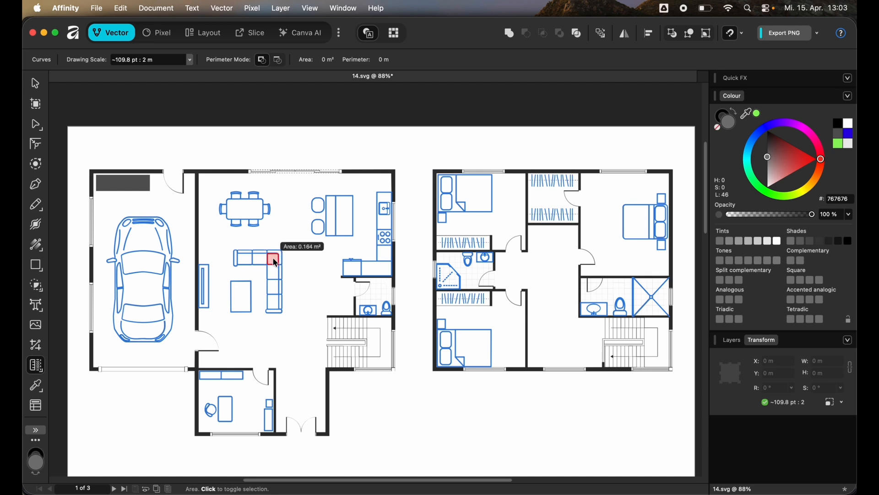
Step: Measure the combined area of the kitchen's corner counter, the adjoining counter section, the sink counter and the stove
scroll(424, 272, up, 1)
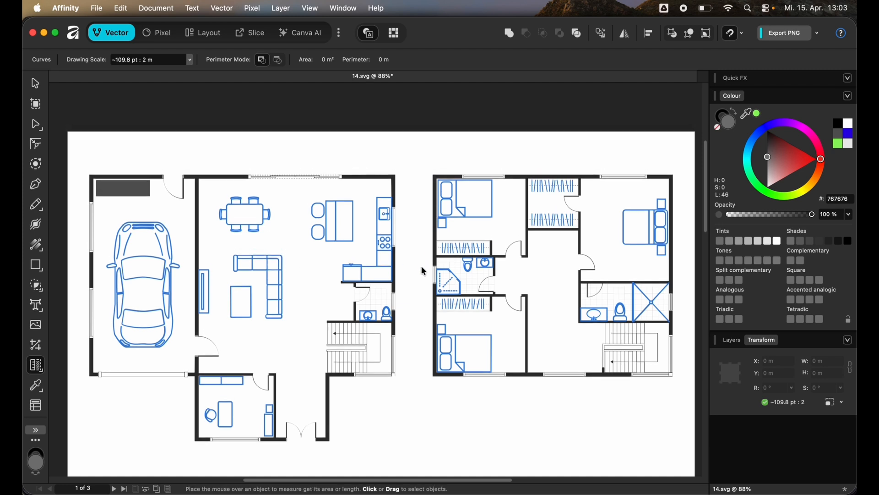
scroll(424, 271, up, 5)
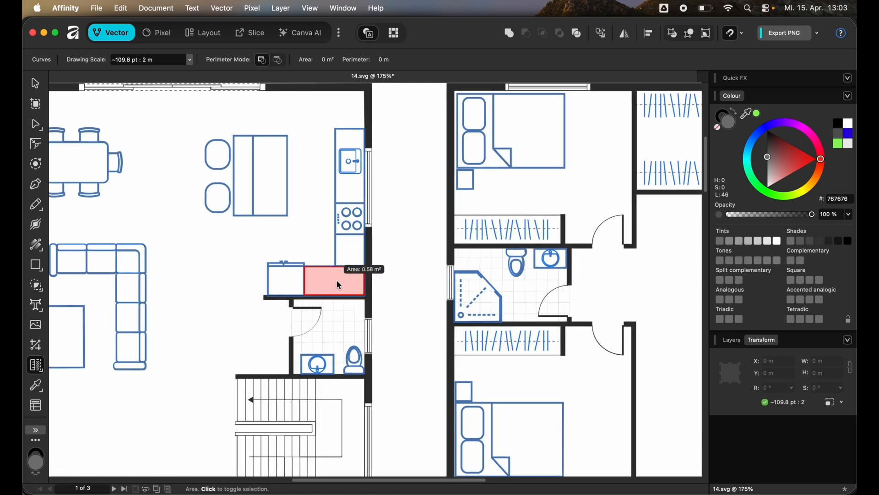
click(339, 285)
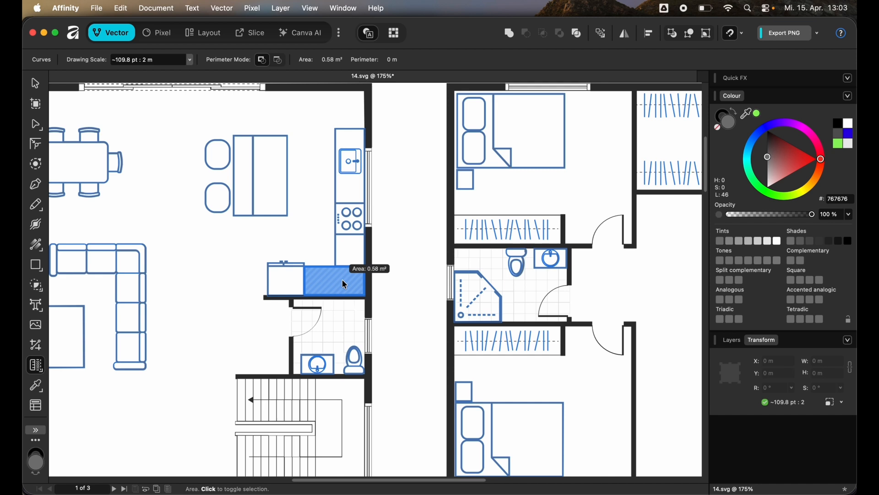
click(353, 251)
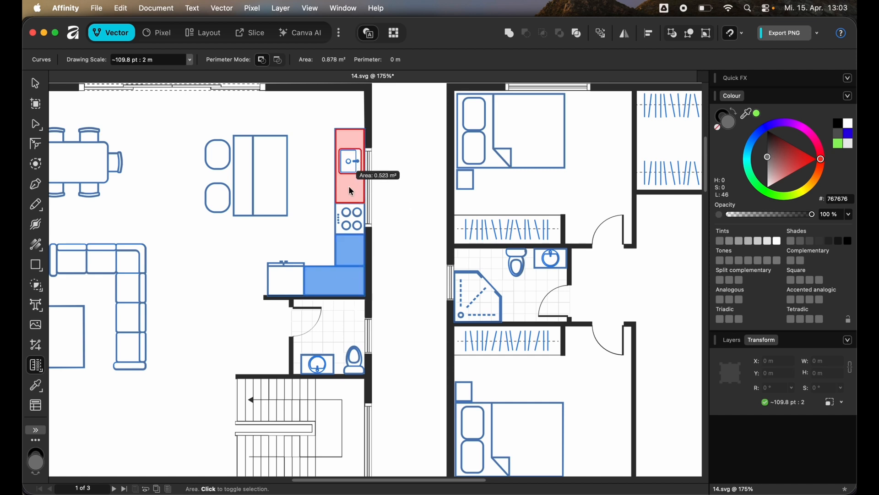
click(352, 191)
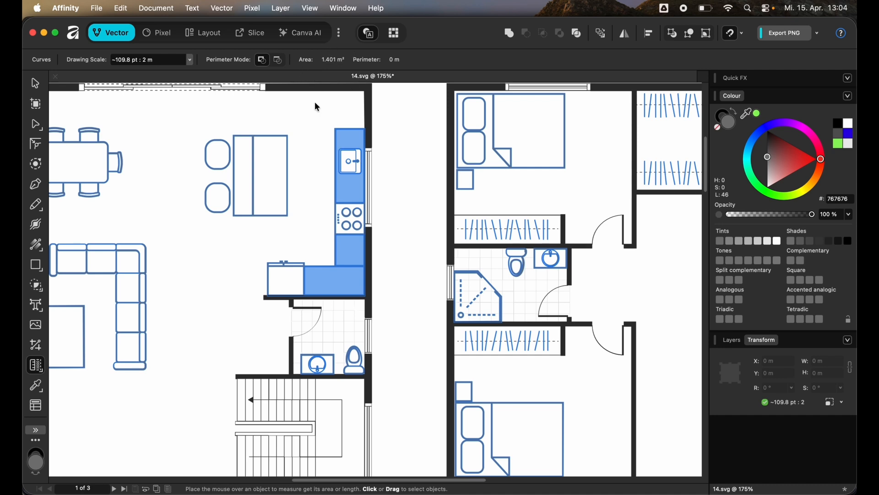
click(353, 223)
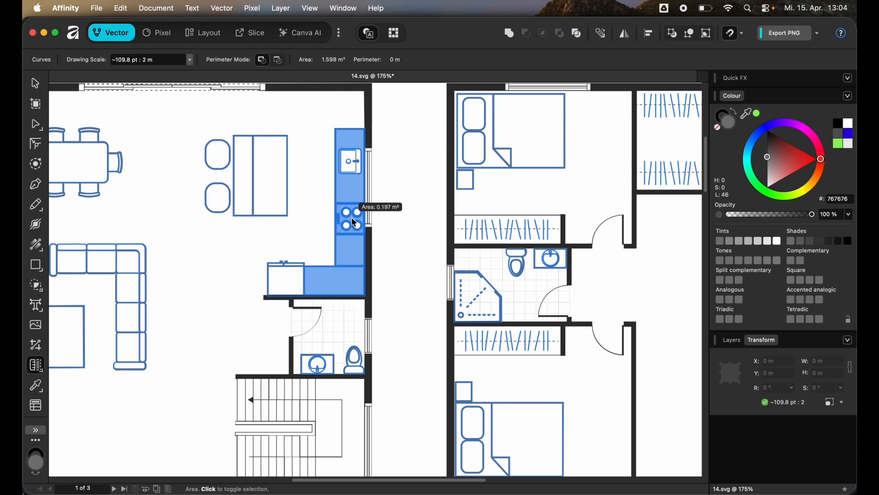
Step: Clear the kitchen counter selection and measure the perimeter of the kitchen island's outline with the Area Tool
scroll(489, 212, down, 2)
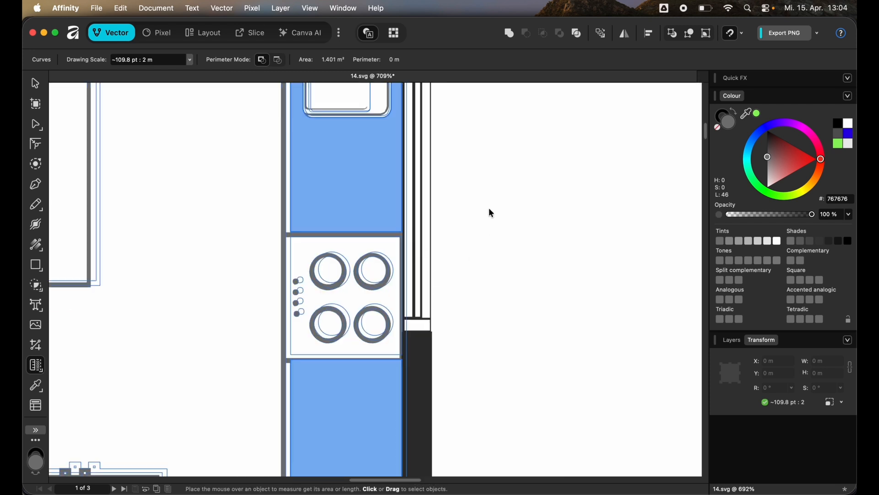
scroll(489, 210, down, 5)
scroll(445, 245, down, 1)
scroll(559, 272, up, 2)
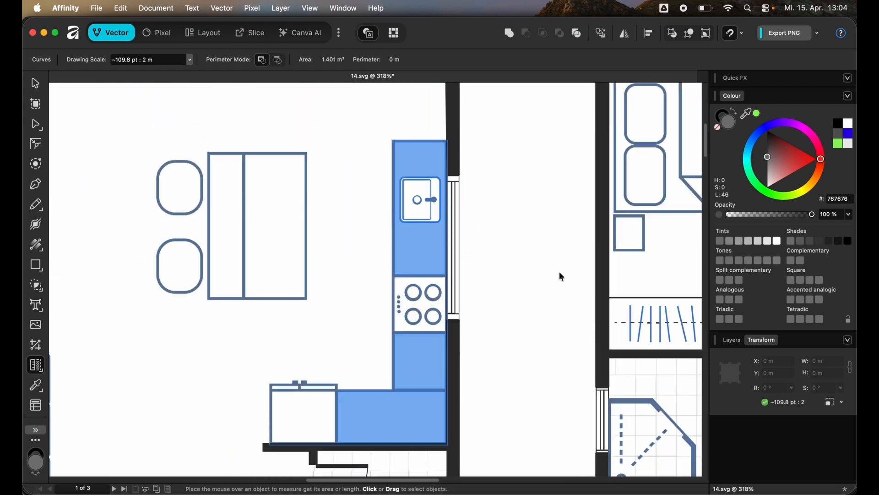
click(490, 272)
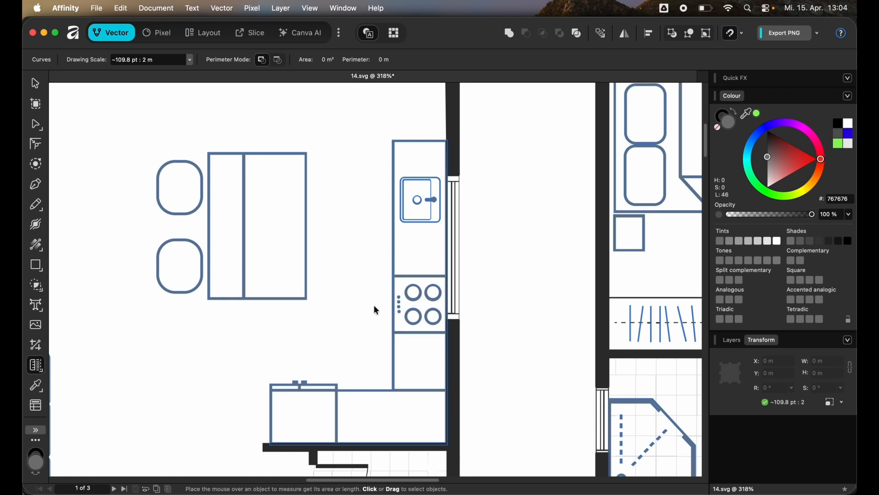
click(311, 234)
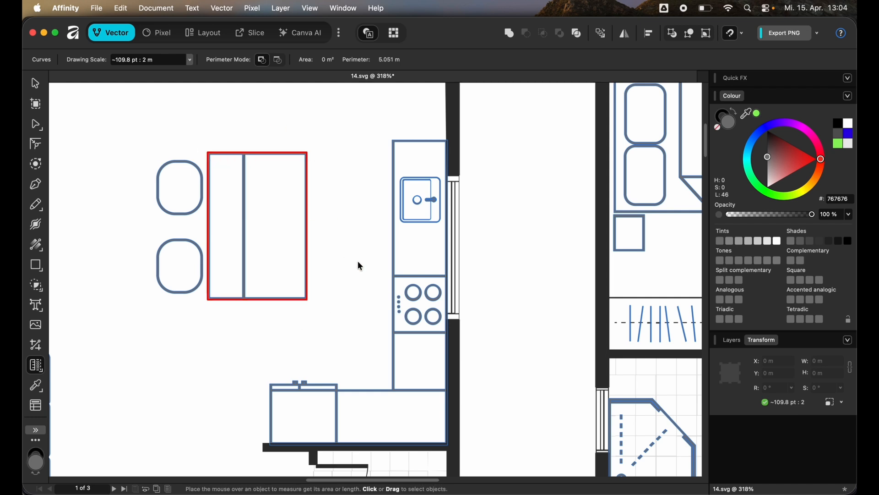
Step: Leave the Area Tool and activate the Measure Tool with the whole floor plan in view
scroll(341, 263, down, 5)
scroll(339, 259, down, 2)
scroll(347, 259, down, 10)
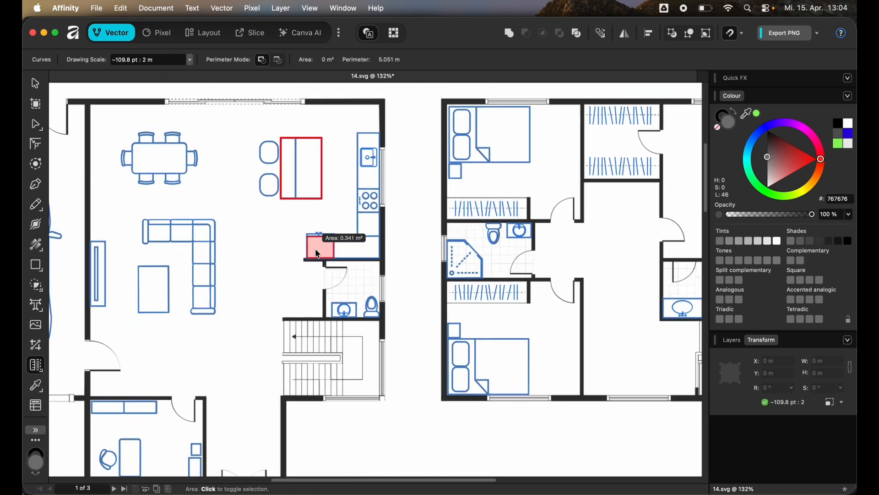
scroll(427, 89, down, 1)
scroll(650, 222, down, 1)
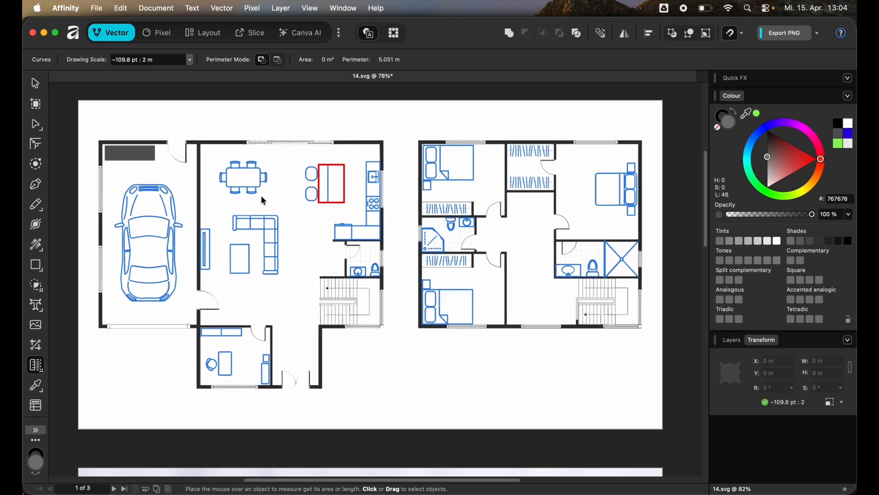
key(v)
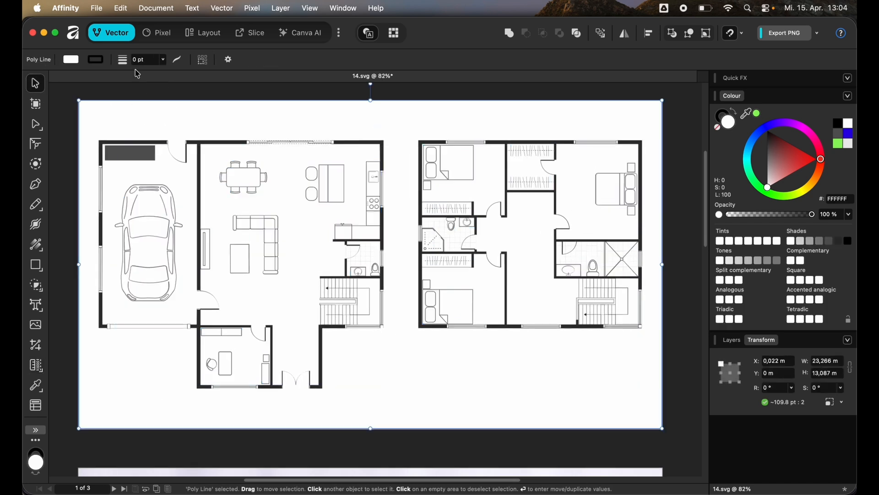
click(36, 365)
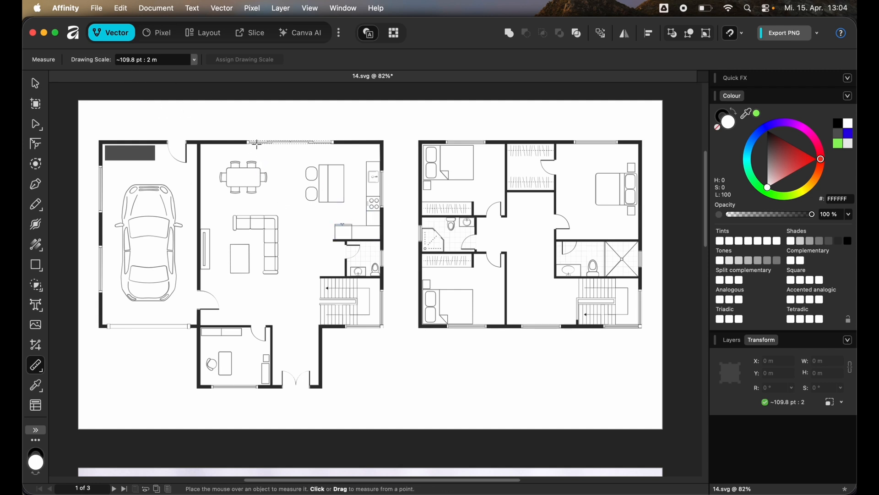
Step: Measure the distance between the 10 and 20 marks on the tape measure in the tool photo
scroll(375, 192, down, 10)
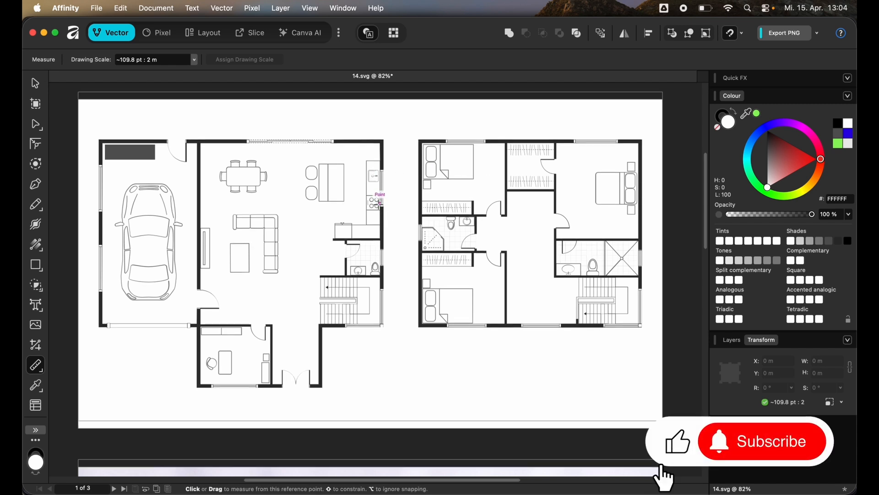
scroll(363, 202, down, 3)
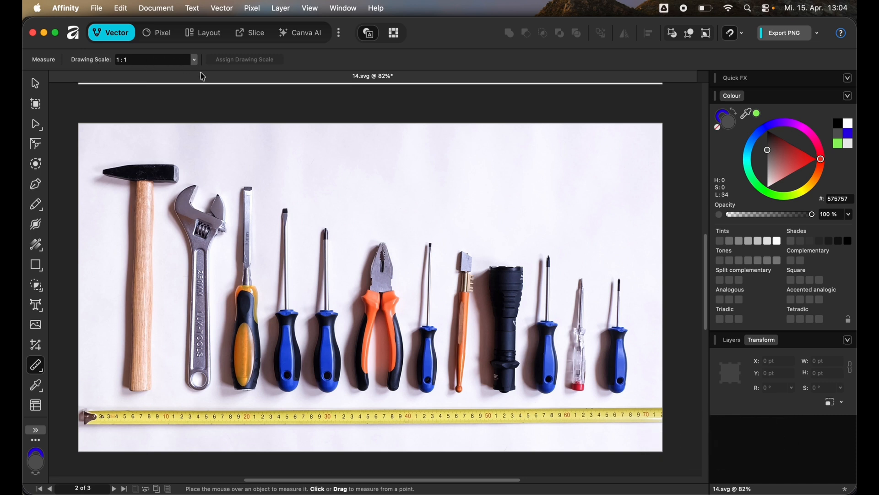
scroll(196, 431, up, 5)
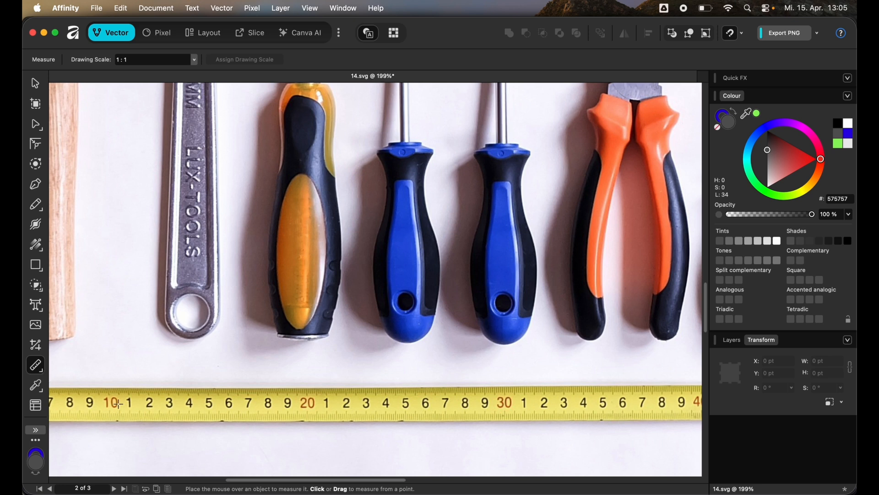
scroll(98, 400, up, 3)
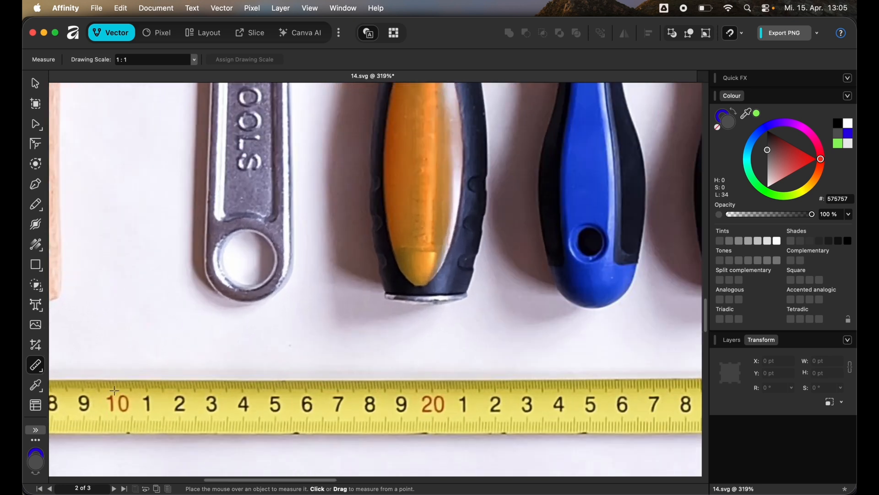
click(115, 391)
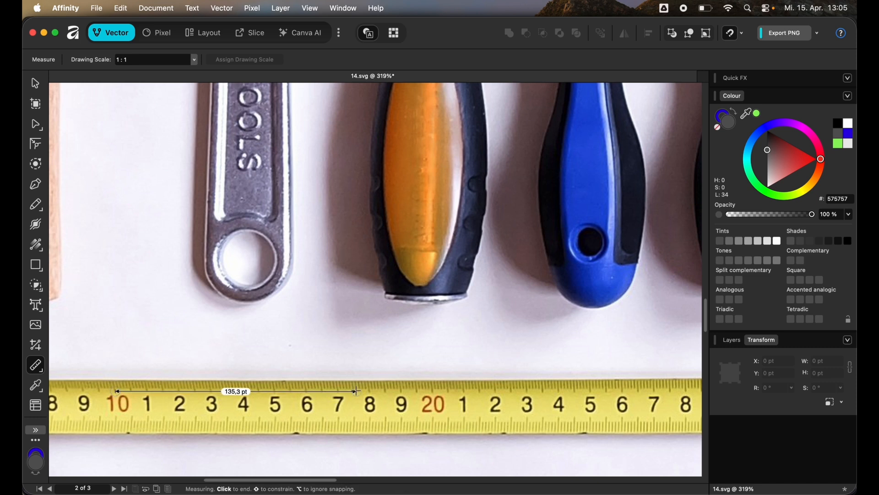
click(433, 392)
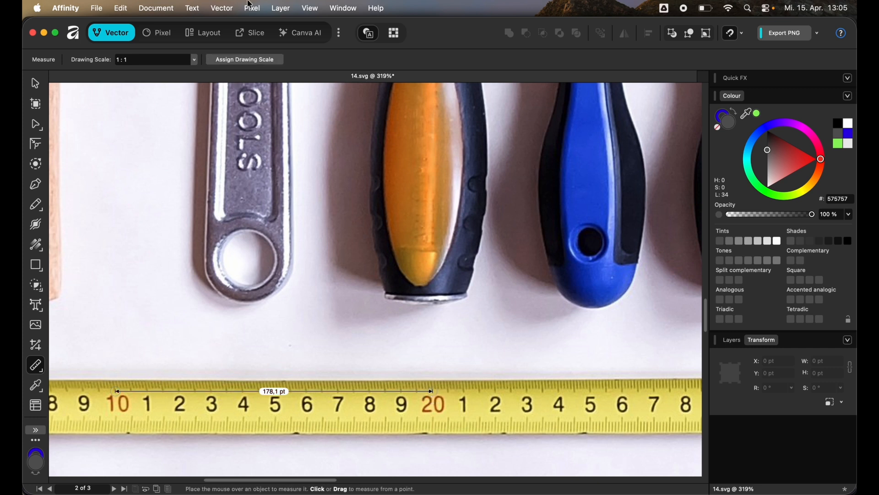
Step: Assign a drawing scale to the photo's page with a desired readout of 10 cm for the measured distance
click(243, 66)
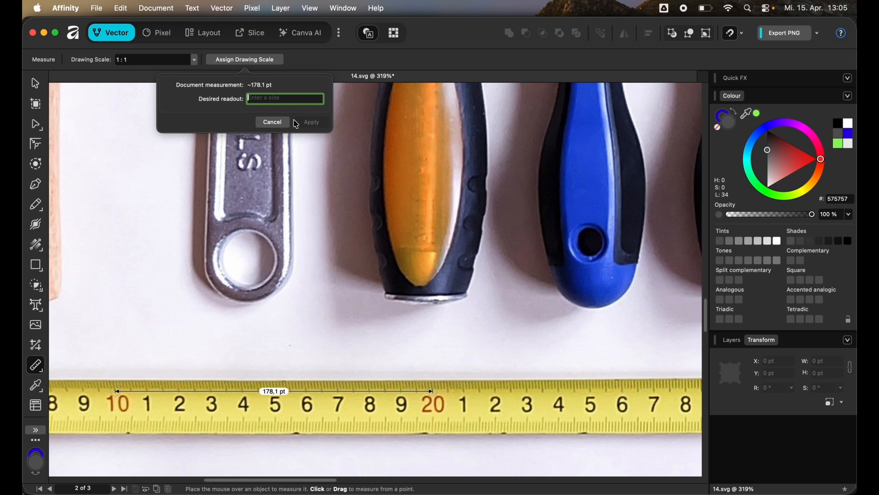
text(10 cm)
key(Return)
Step: Compare the drawing scale assigned to the floor plan page with the one assigned to the tool photo page
scroll(364, 398, down, 6)
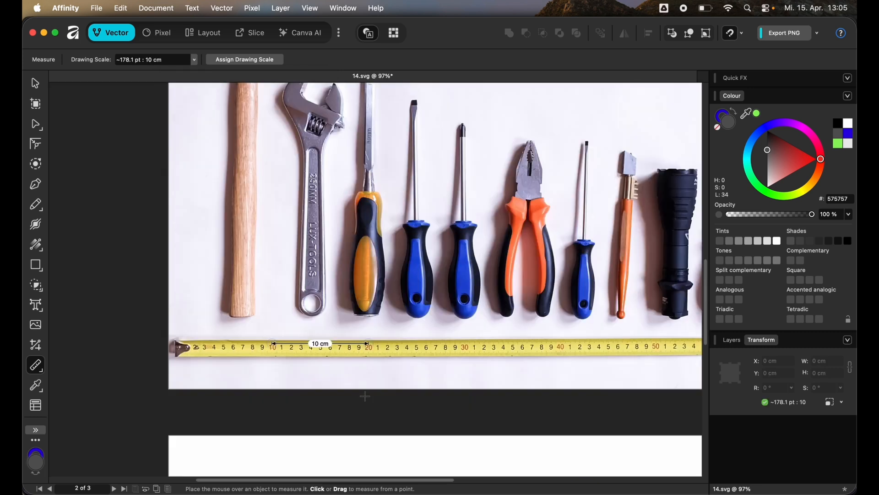
scroll(364, 400, up, 4)
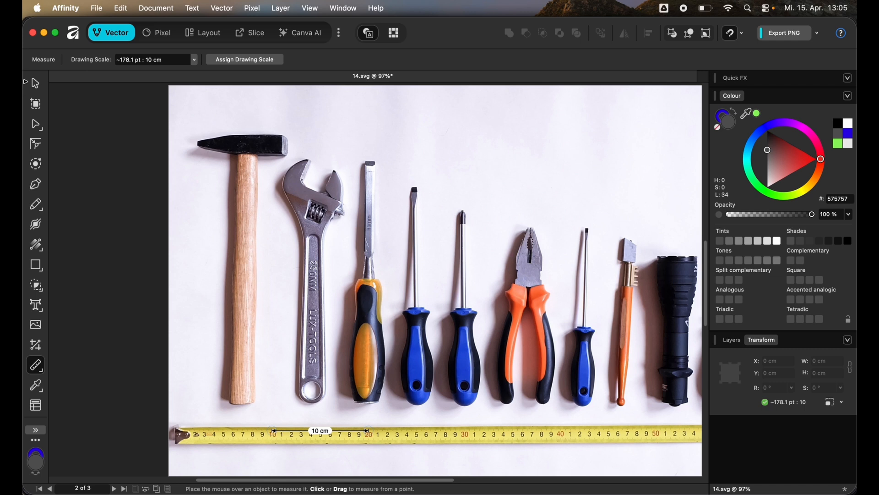
click(35, 83)
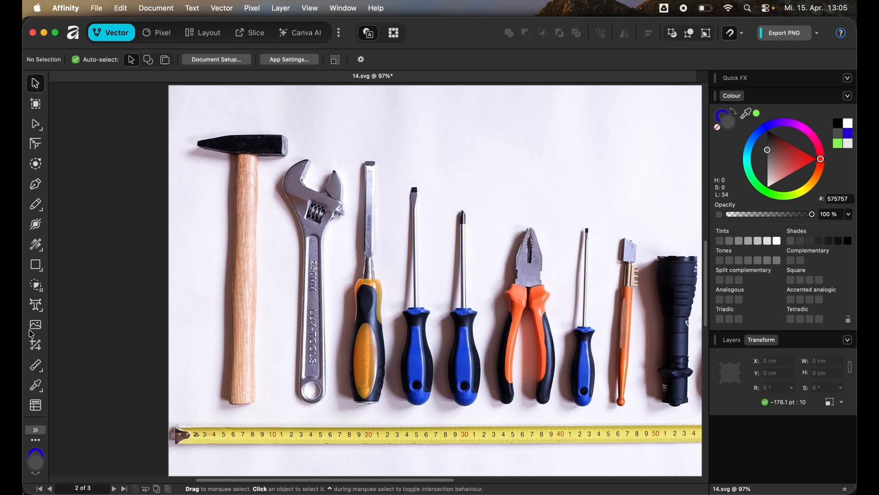
click(35, 365)
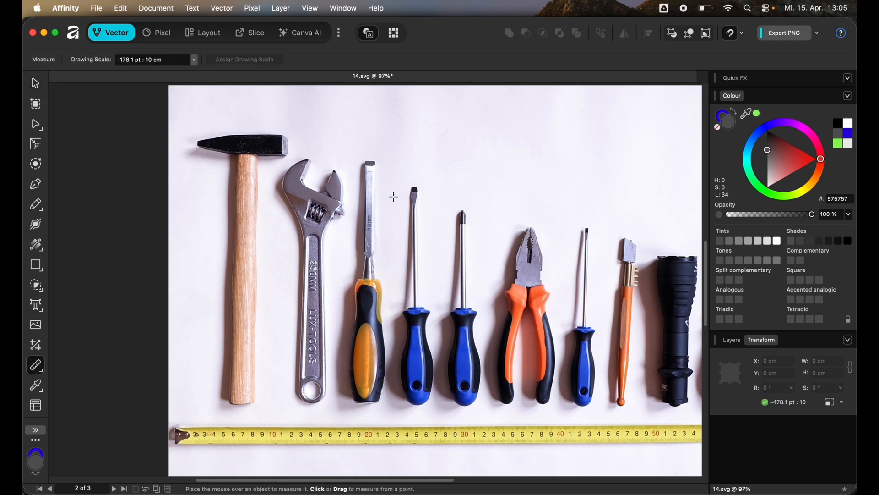
scroll(393, 197, up, 15)
click(223, 141)
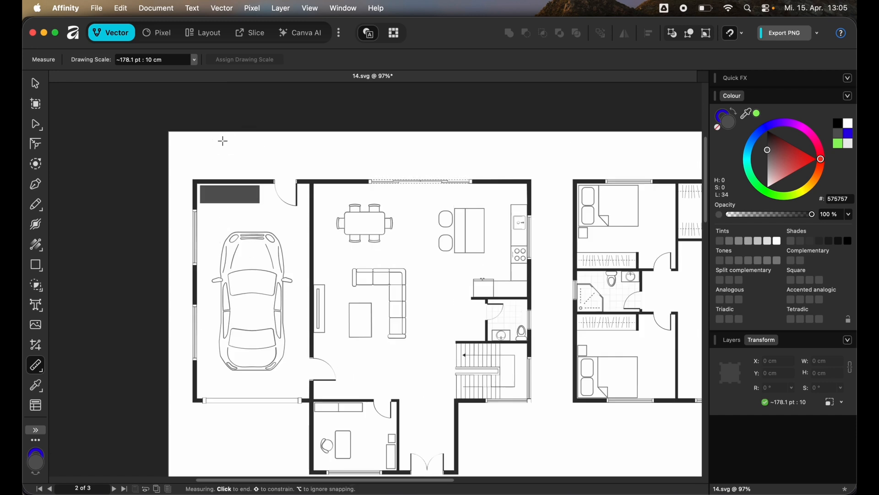
click(223, 141)
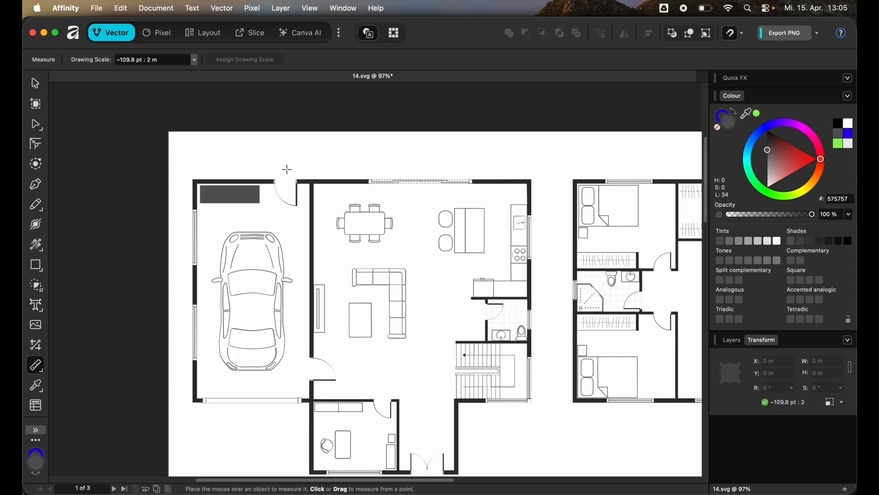
scroll(305, 183, down, 15)
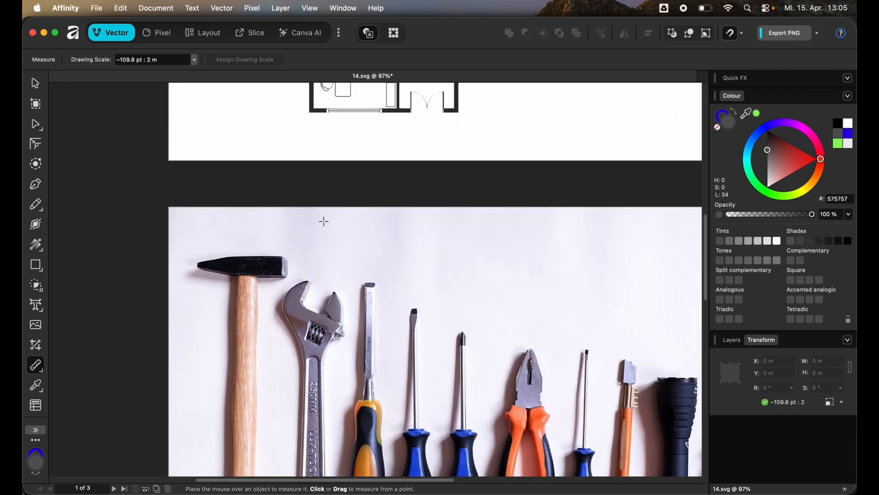
scroll(257, 224, down, 5)
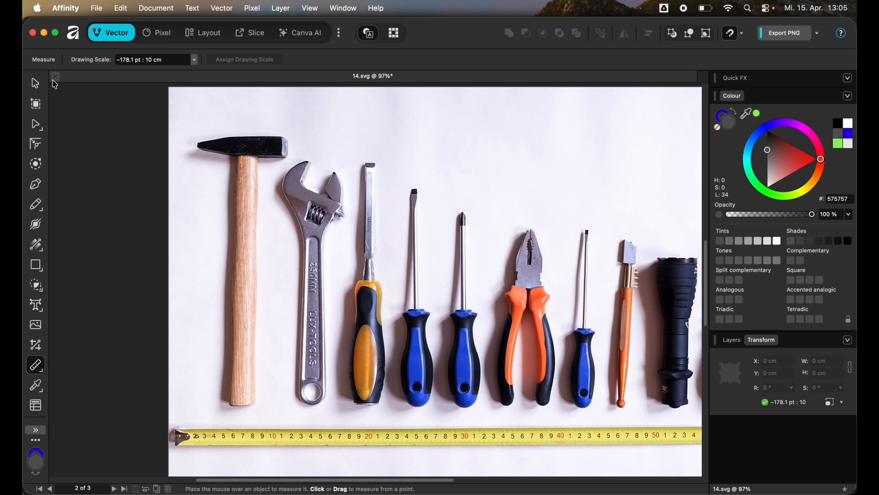
Step: Copy the hammer outline from the tool photo and paste it onto the third page beside the grey rectangle
click(36, 83)
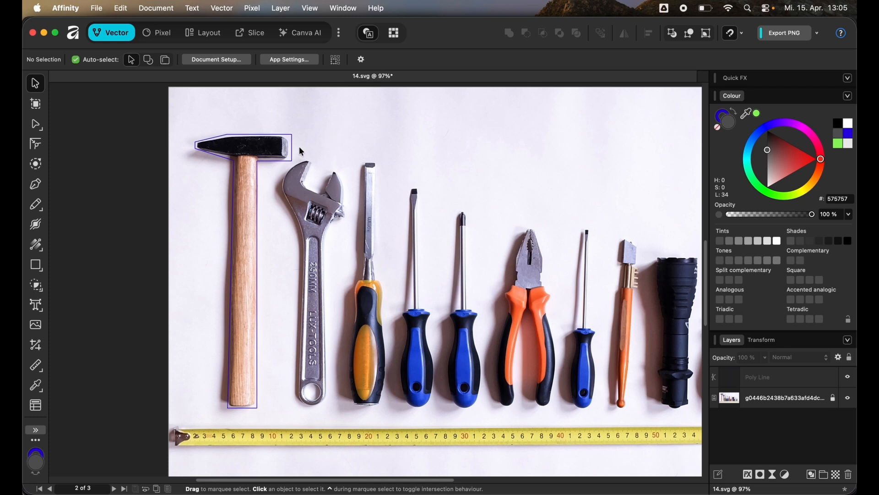
click(277, 143)
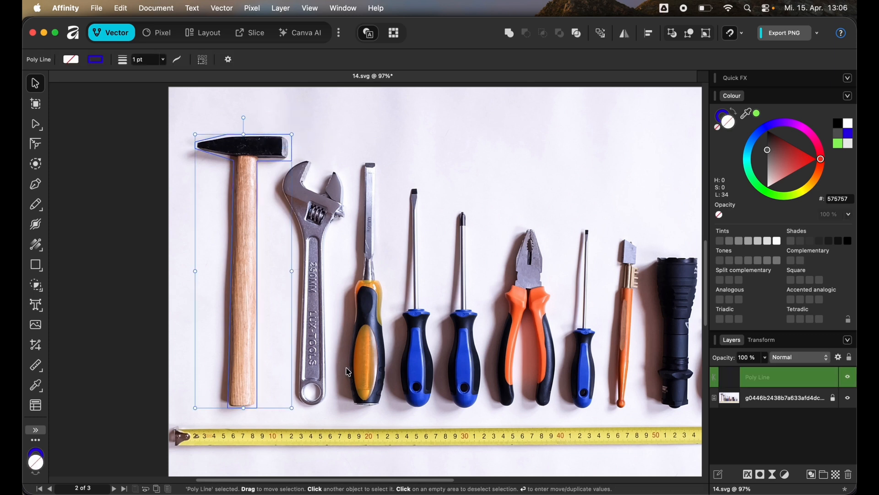
key(super+c)
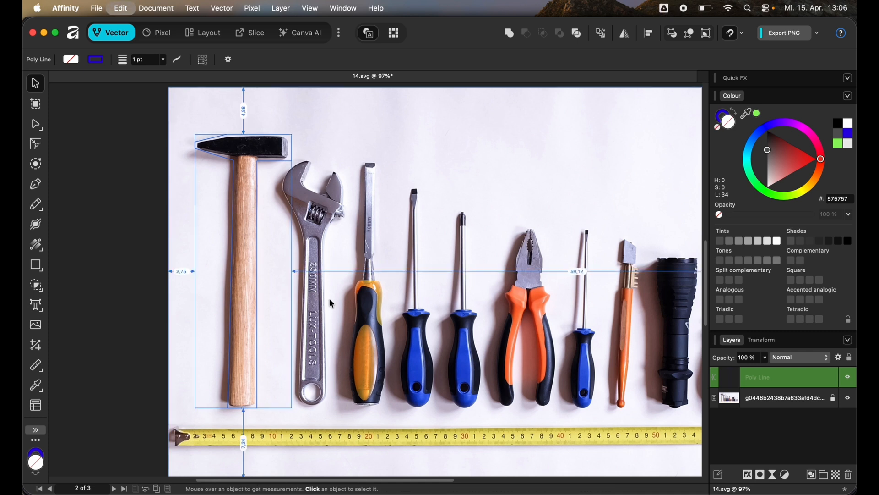
scroll(344, 300, down, 2)
scroll(322, 281, down, 5)
click(325, 313)
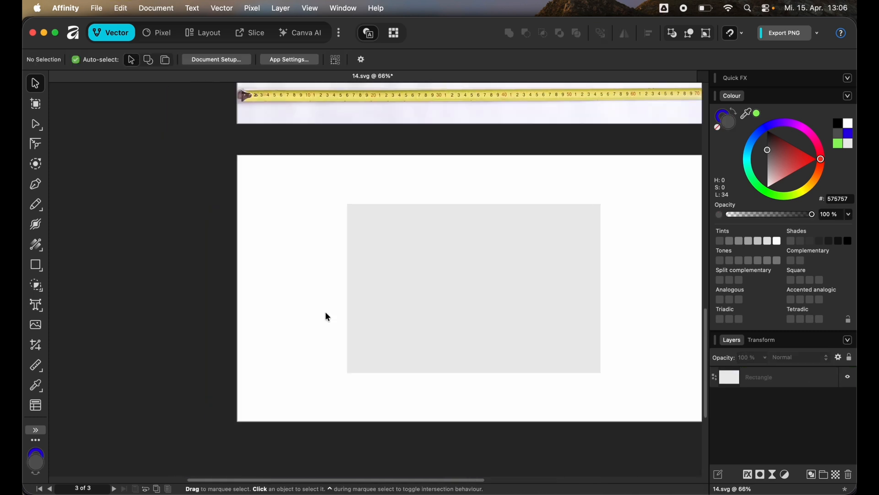
key(super+v)
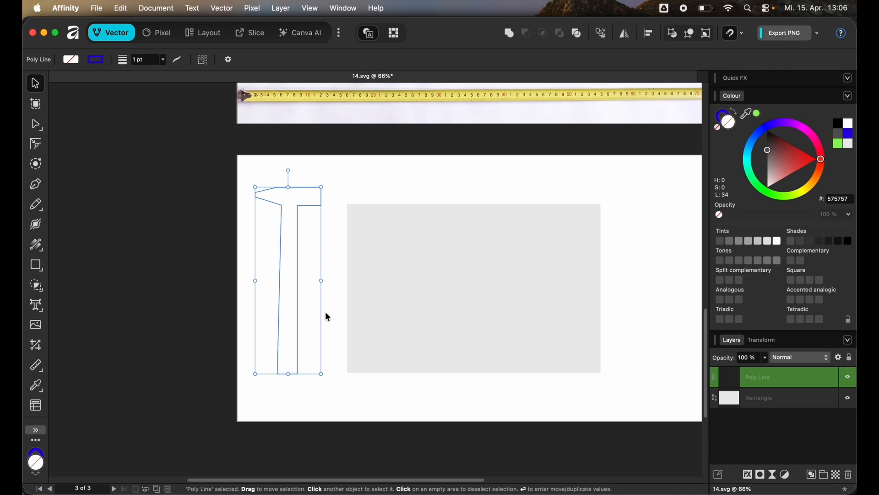
Step: Inspect the pasted hammer outline's transform dimensions with the drawing scale on and with it switched off
scroll(320, 244, up, 5)
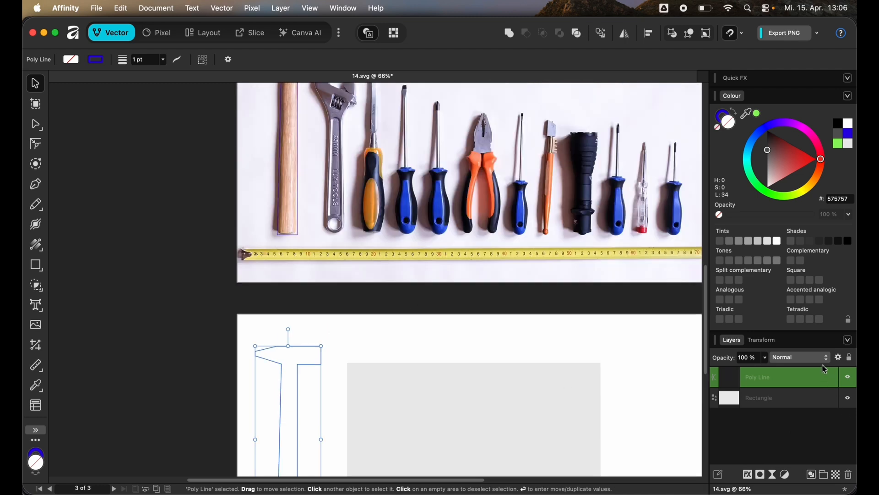
click(762, 341)
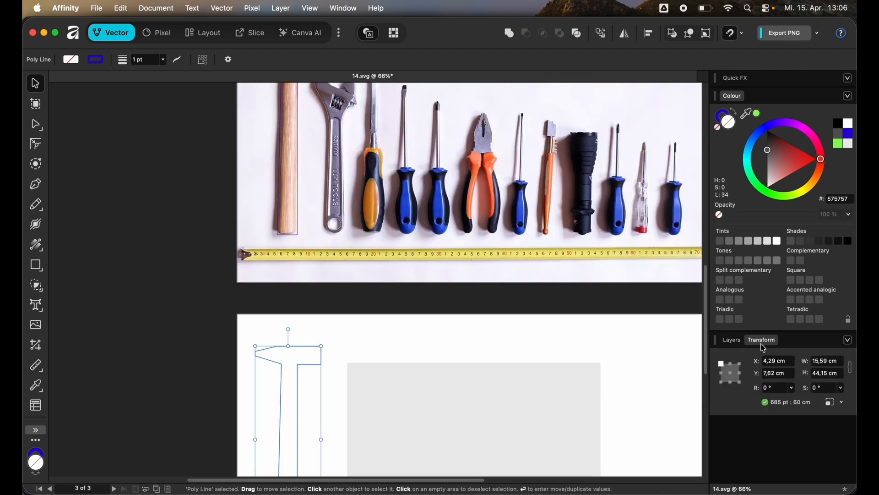
click(775, 405)
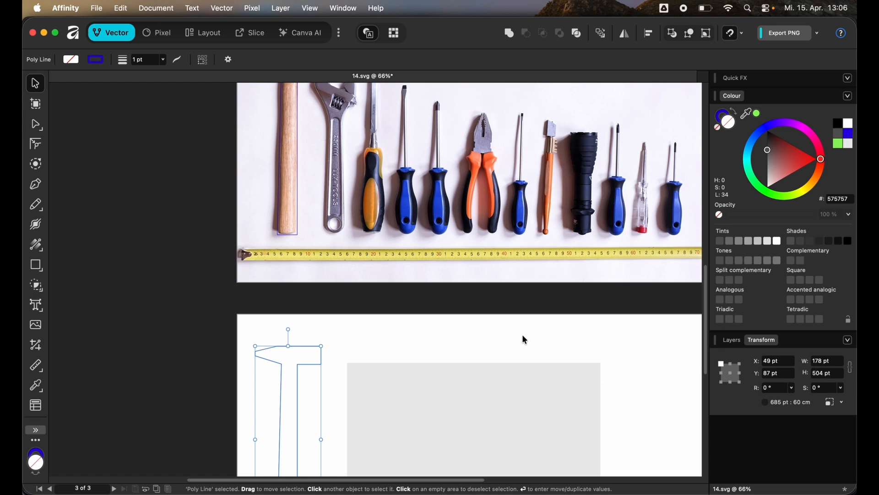
Step: Switch the drawing scale back on and compare the original hammer outline's scaled dimensions with those of the pasted copy
scroll(339, 270, down, 3)
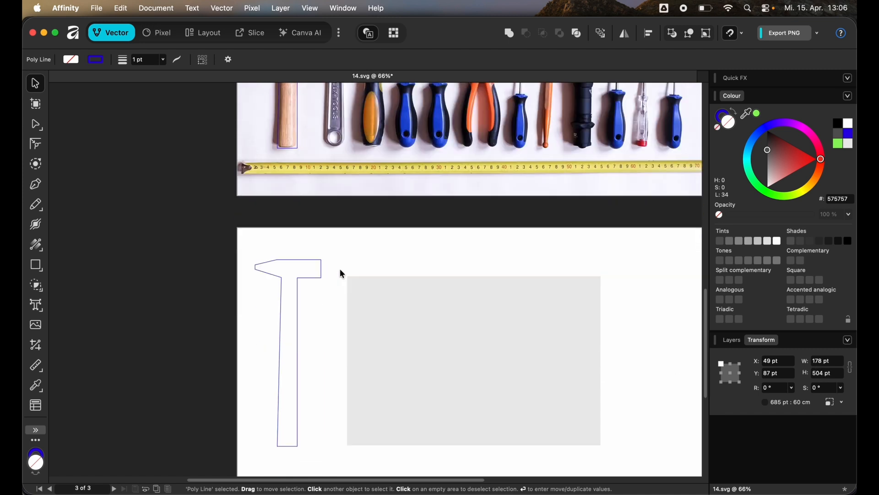
click(297, 133)
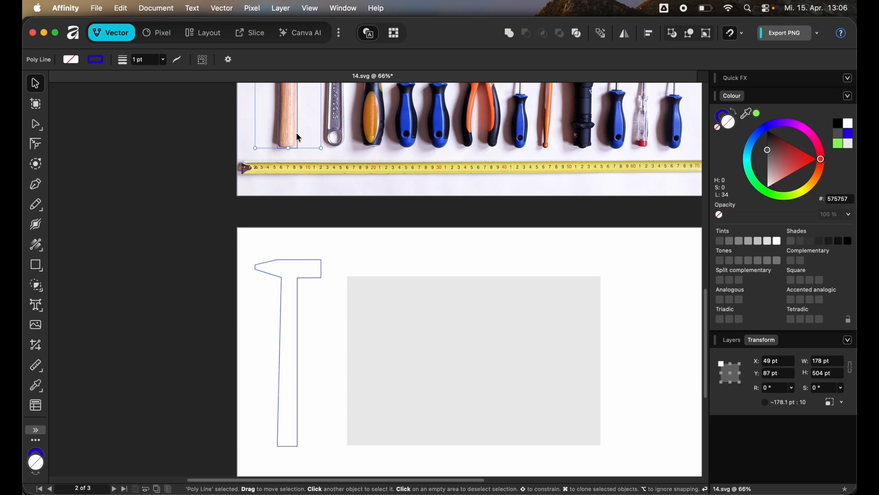
click(767, 402)
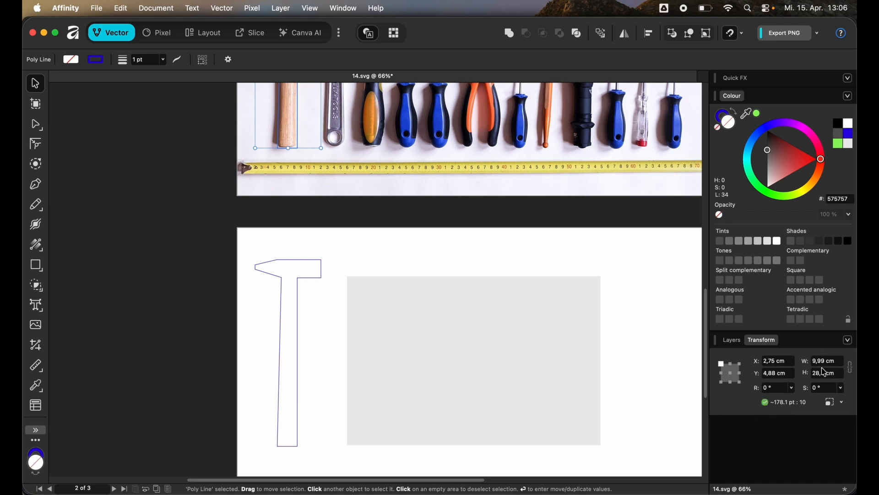
click(298, 315)
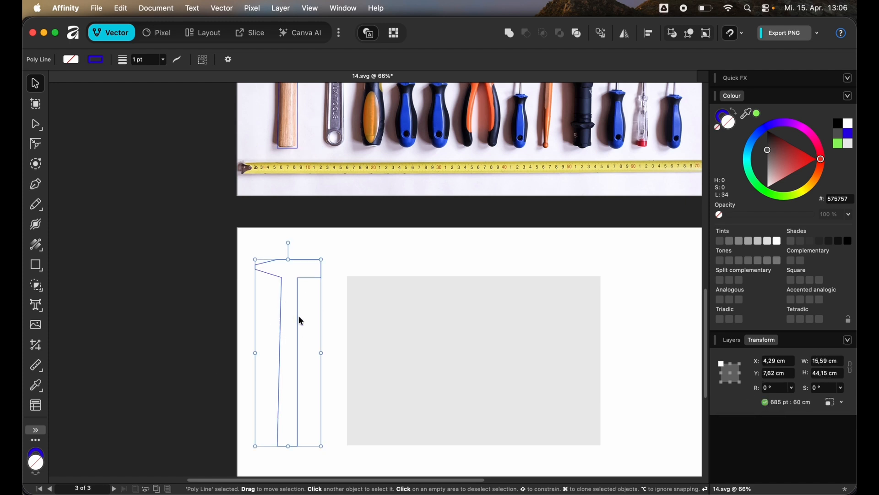
Step: Copy the height value of the original hammer outline on the tool photo page
click(417, 252)
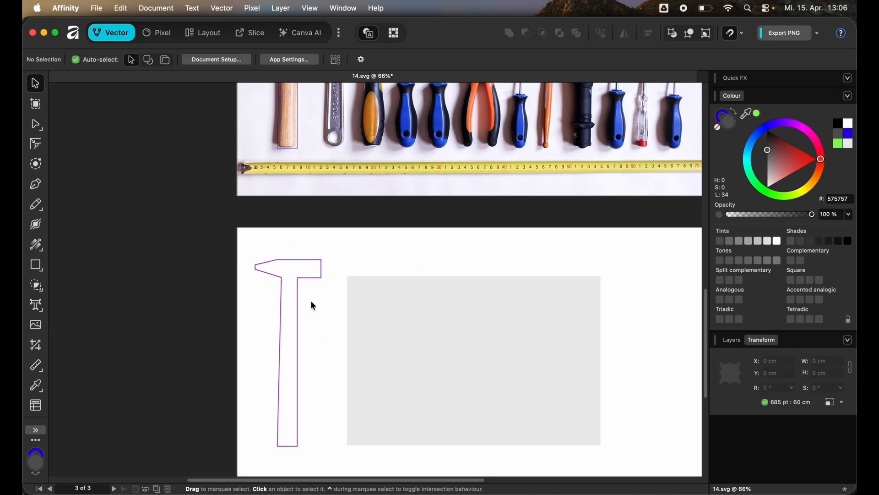
click(299, 314)
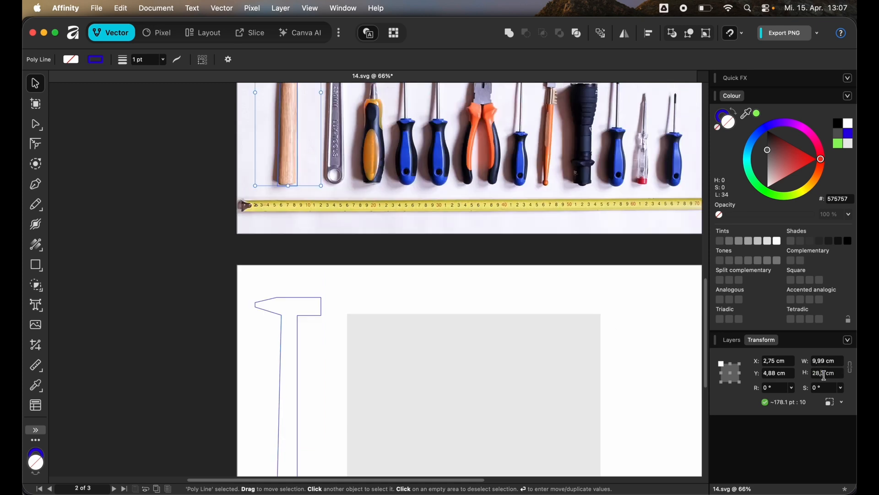
click(825, 375)
key(super+c)
Step: Lock the proportions of the hammer outline on the third page and set its height to the copied 28,3 cm
scroll(338, 239, down, 3)
click(319, 240)
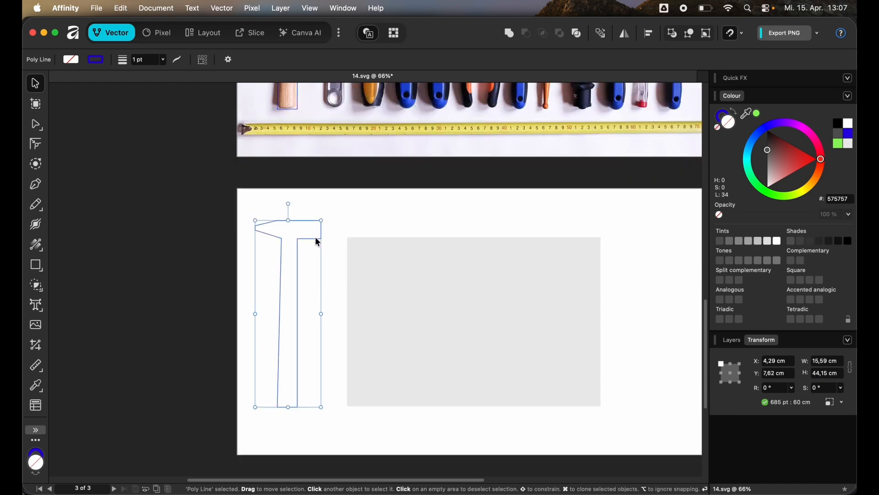
click(853, 368)
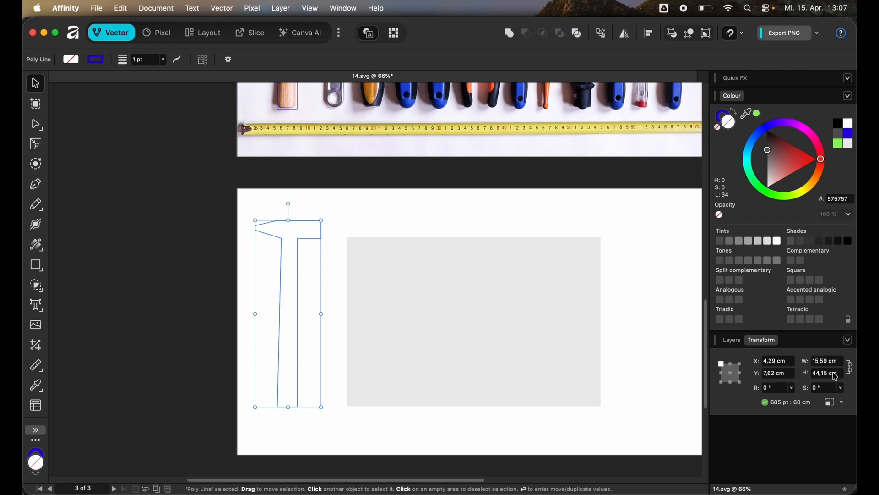
click(825, 375)
key(super+v)
key(Return)
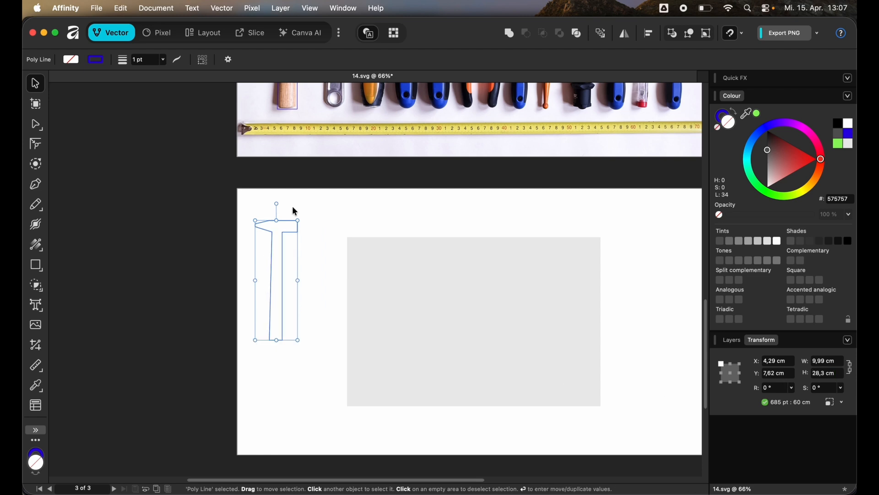
Step: Move the resized hammer outline onto the left part of the grey rectangle and deselect it
drag(270, 243, 374, 297)
click(445, 232)
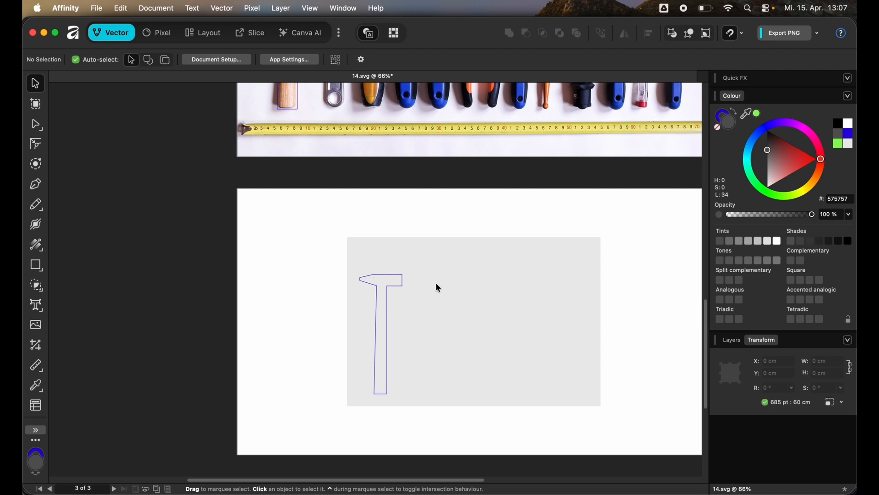
scroll(438, 282, up, 3)
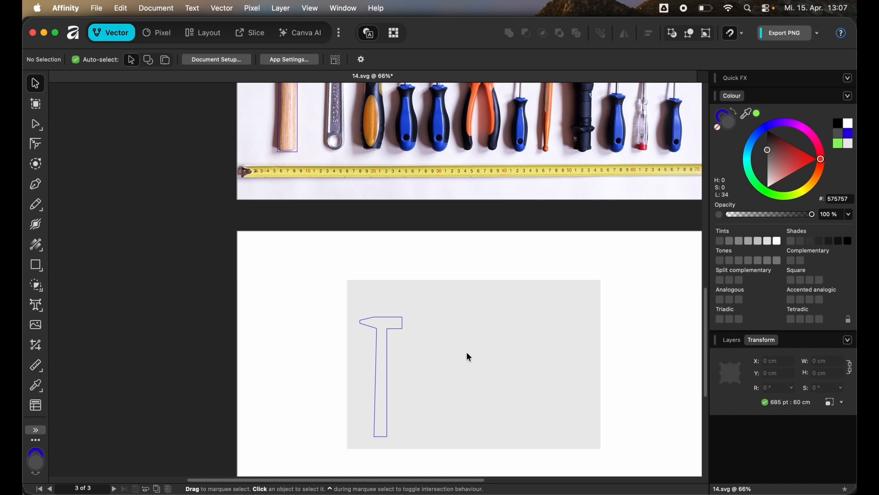
scroll(386, 251, down, 2)
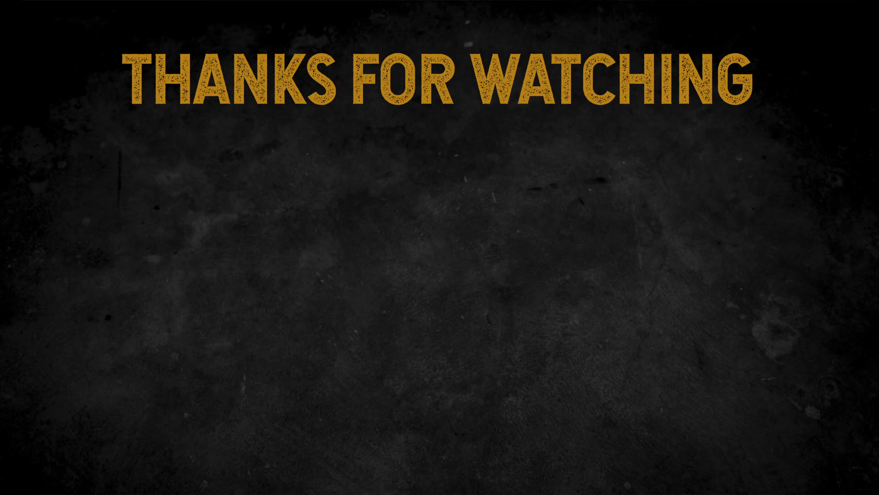